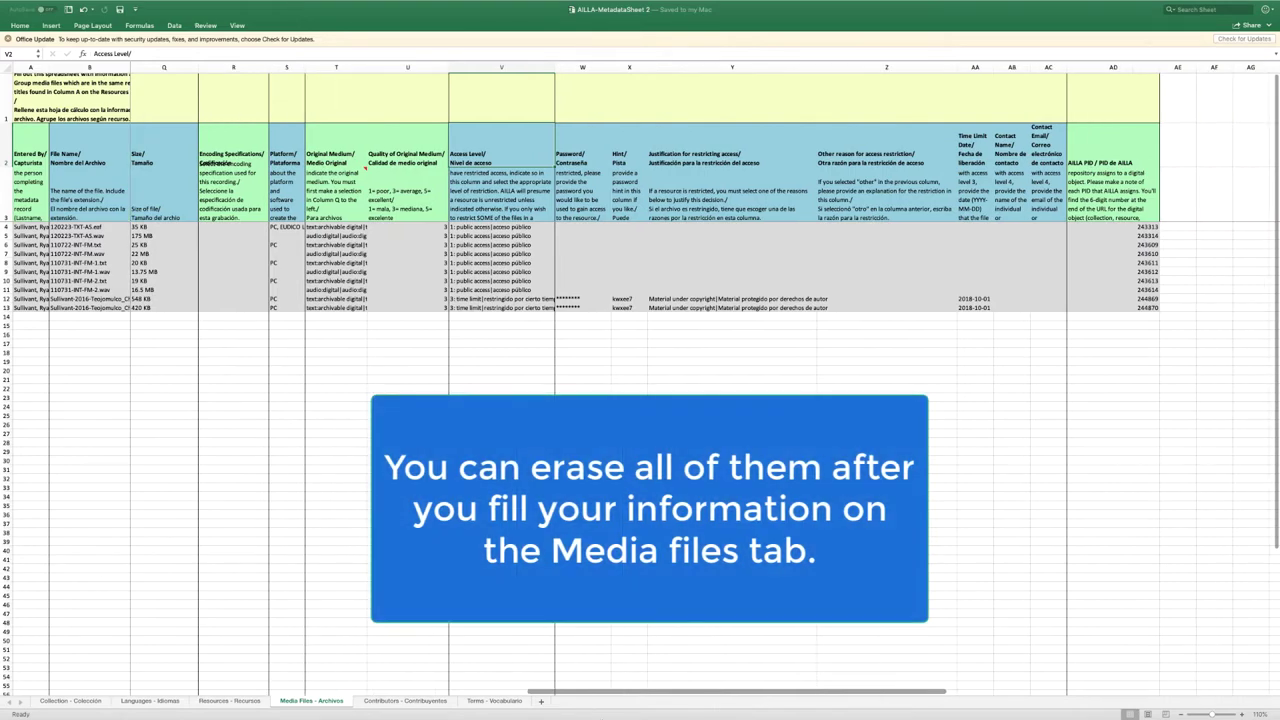
Step: Return to the first columns of the Media Files sheet and review the File Name heading and its instructions in column B
scroll(640, 400, left, 10)
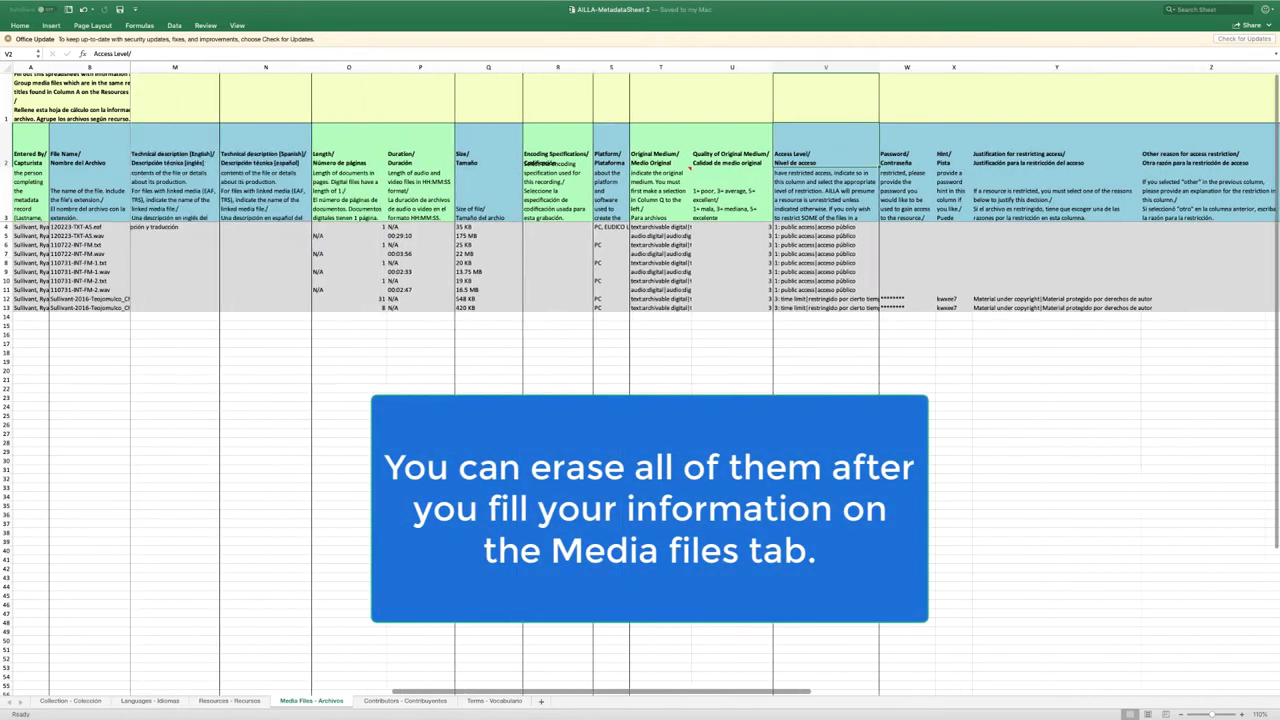
scroll(640, 400, left, 10)
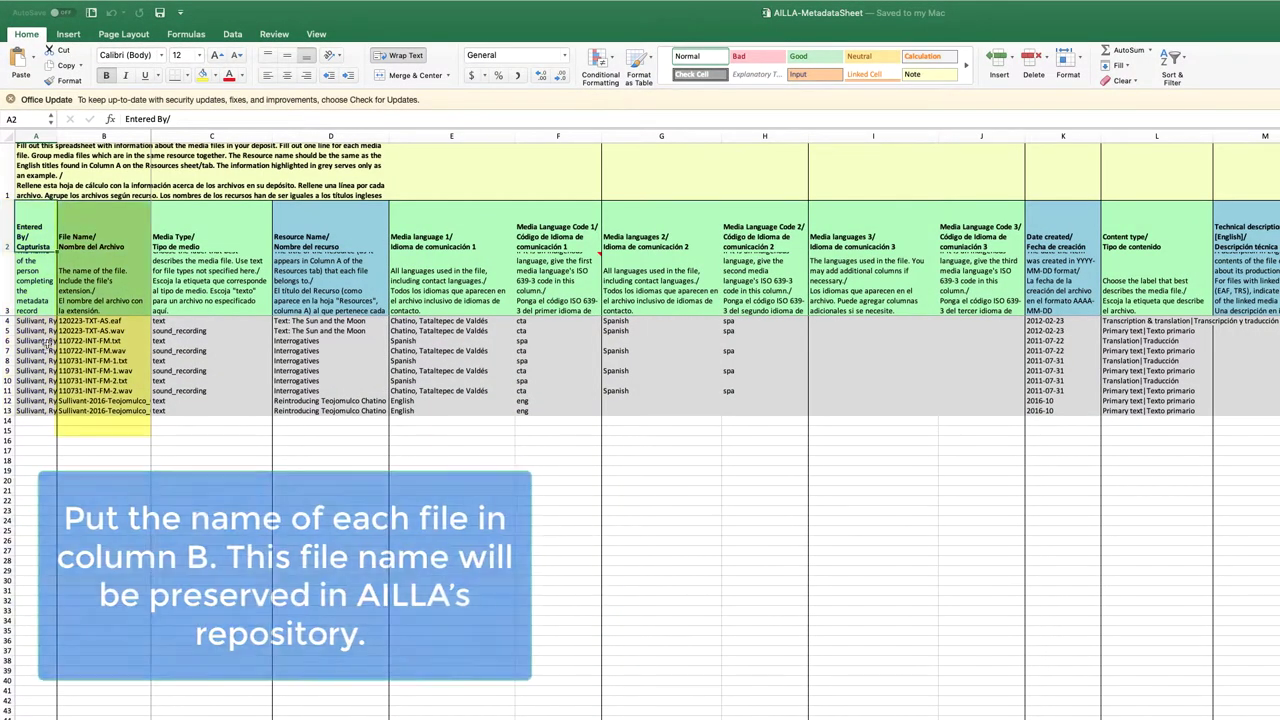
click(127, 241)
click(128, 270)
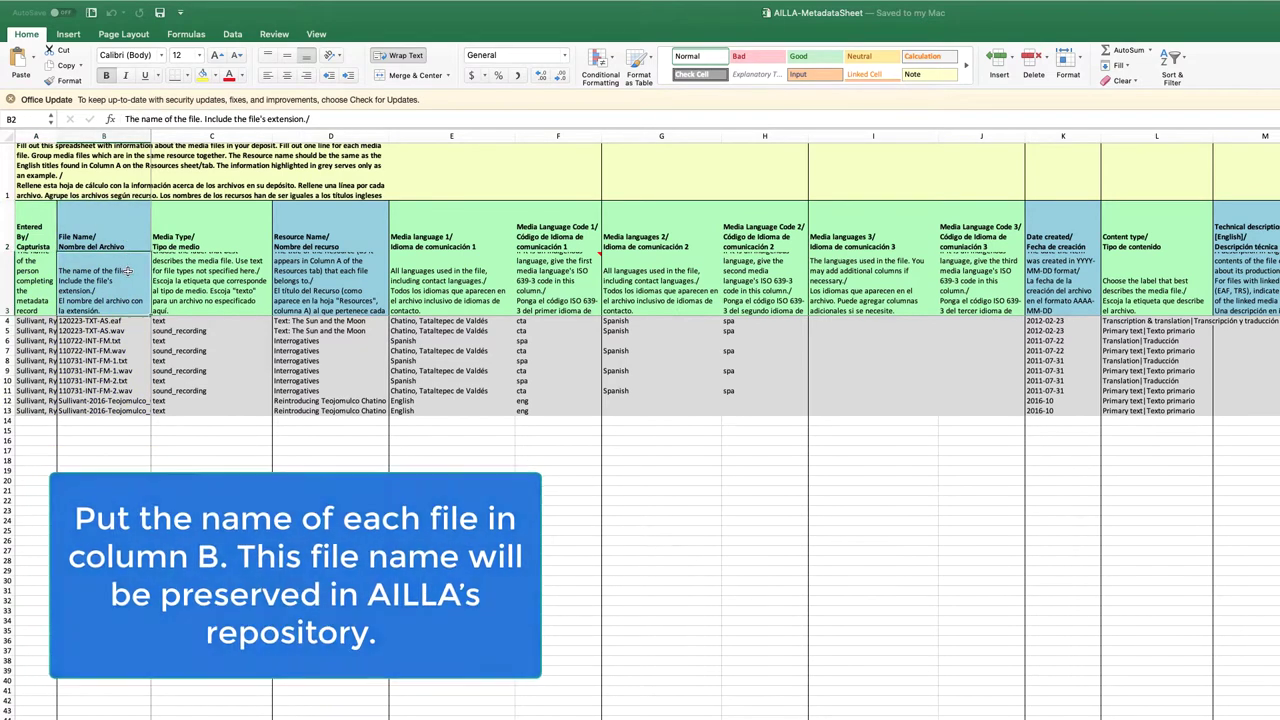
click(135, 246)
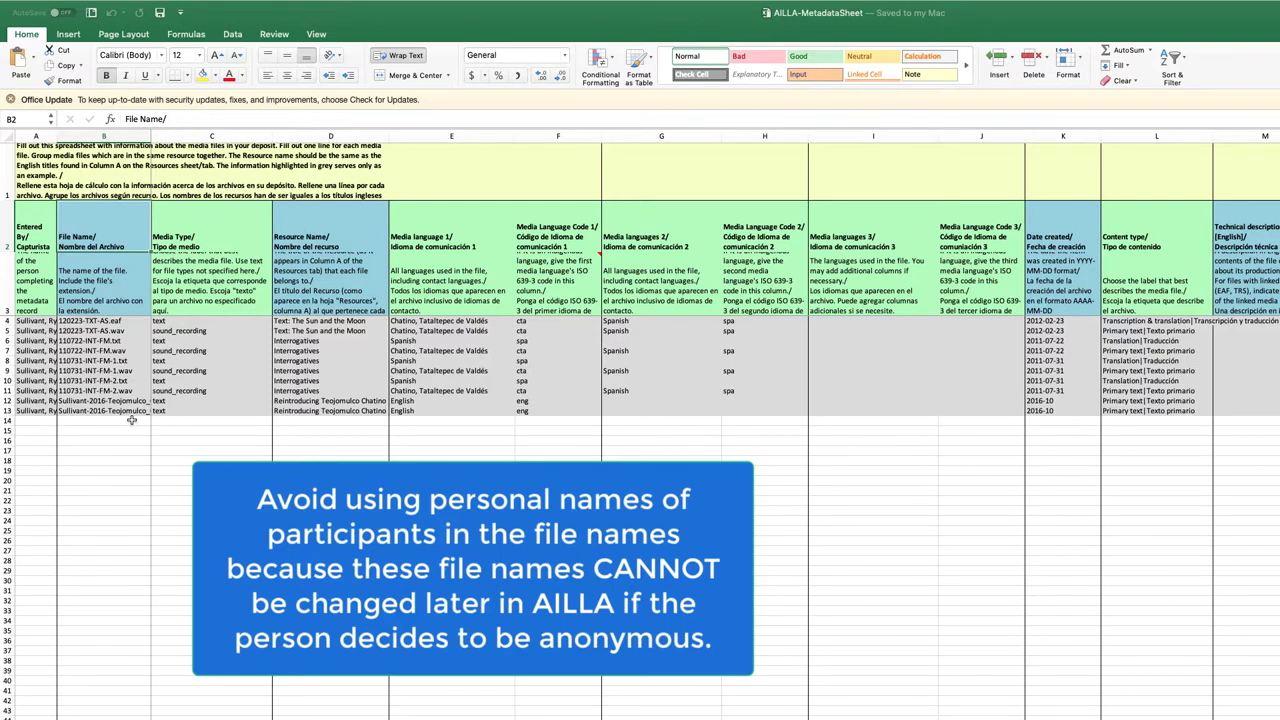
Step: Review the Media Type heading and its instructions in column C
click(241, 239)
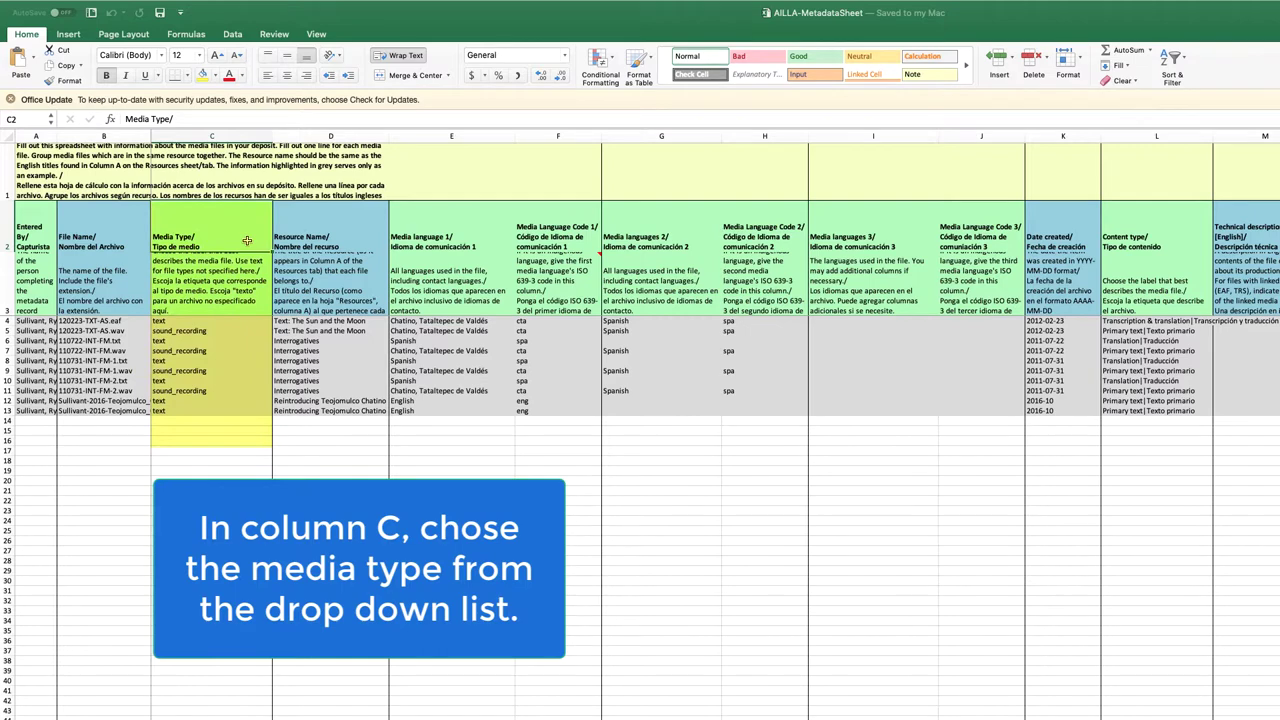
click(255, 290)
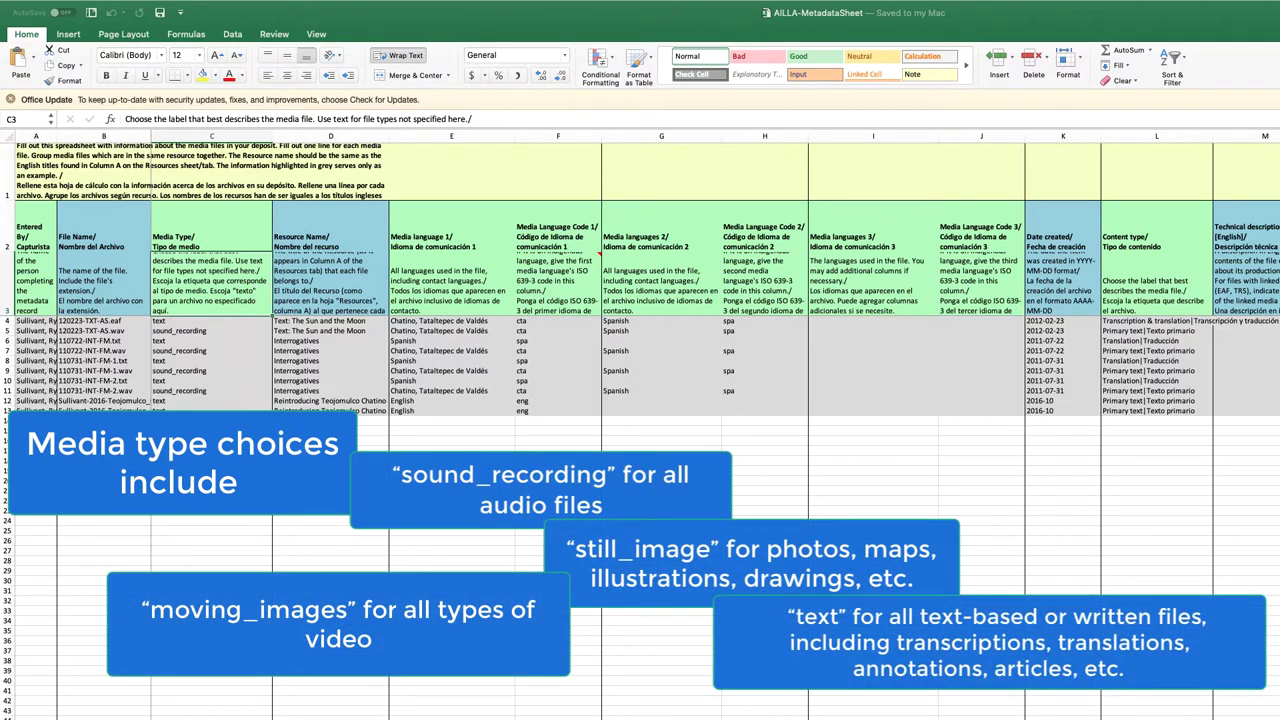
click(237, 240)
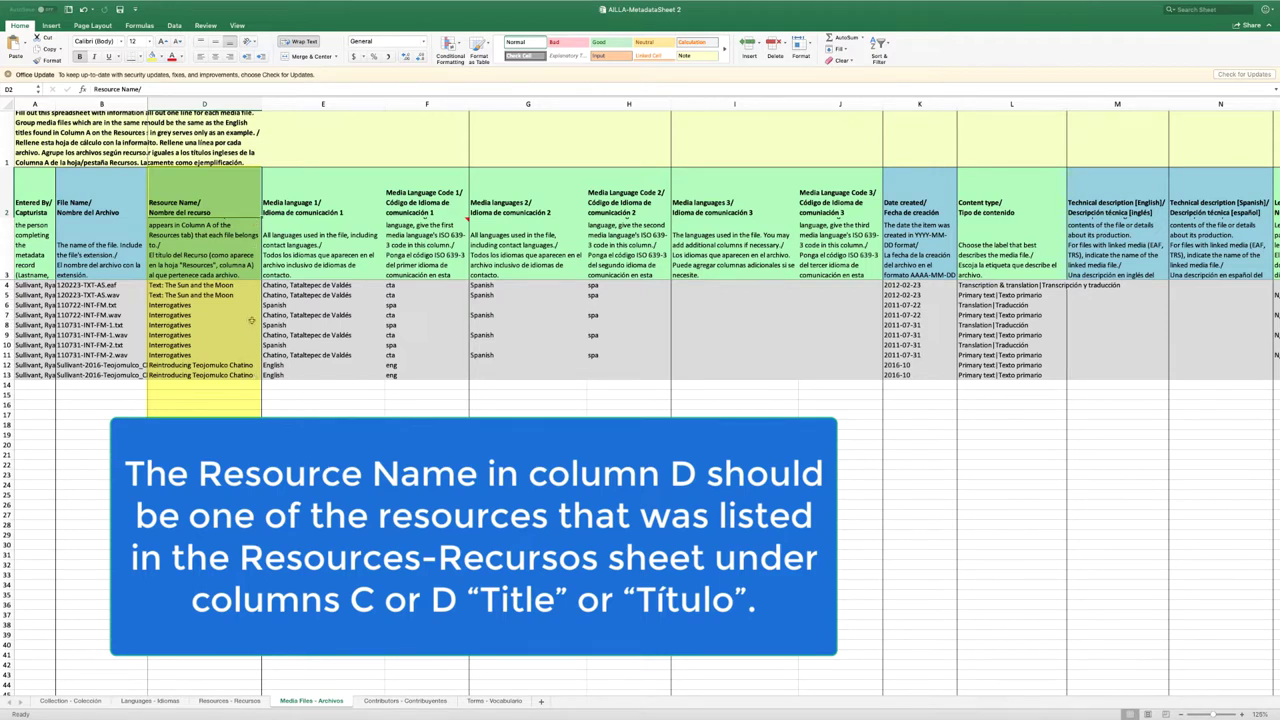
Step: Inspect the example resource names in D4, D6, D7 and D12, and the Resource Name heading in column D
click(247, 286)
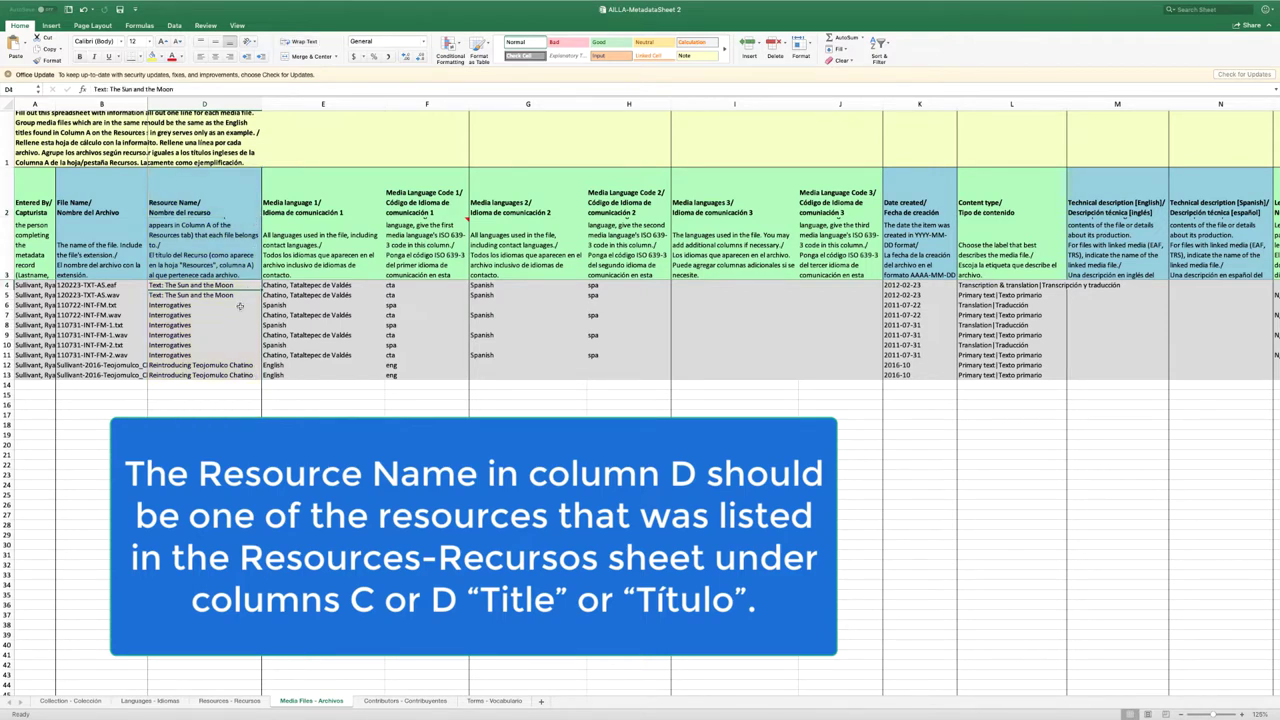
click(240, 305)
click(240, 315)
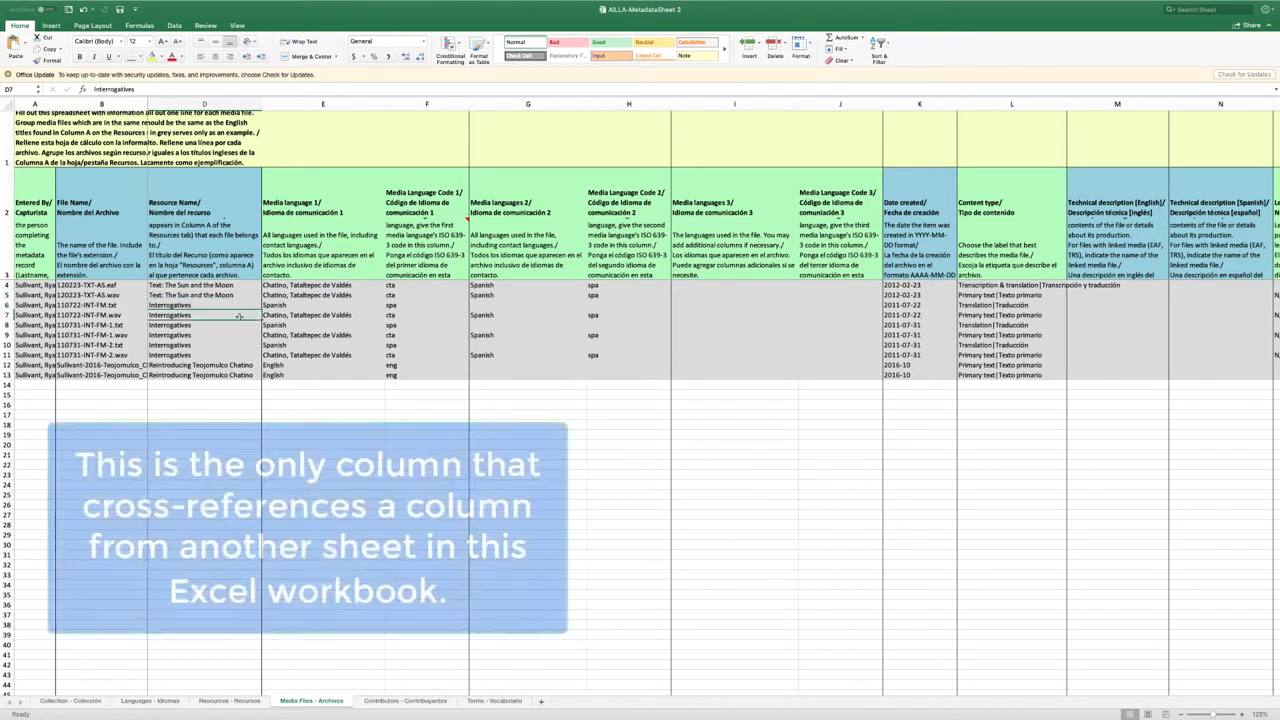
click(249, 365)
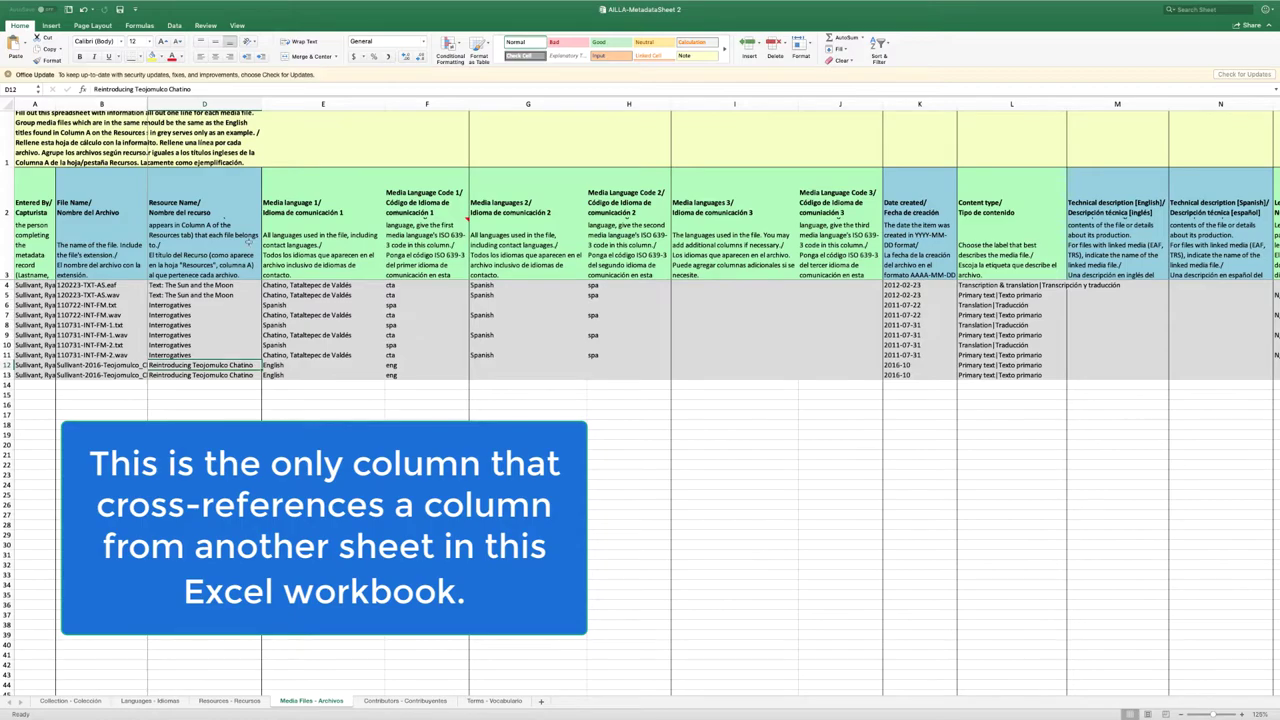
click(247, 207)
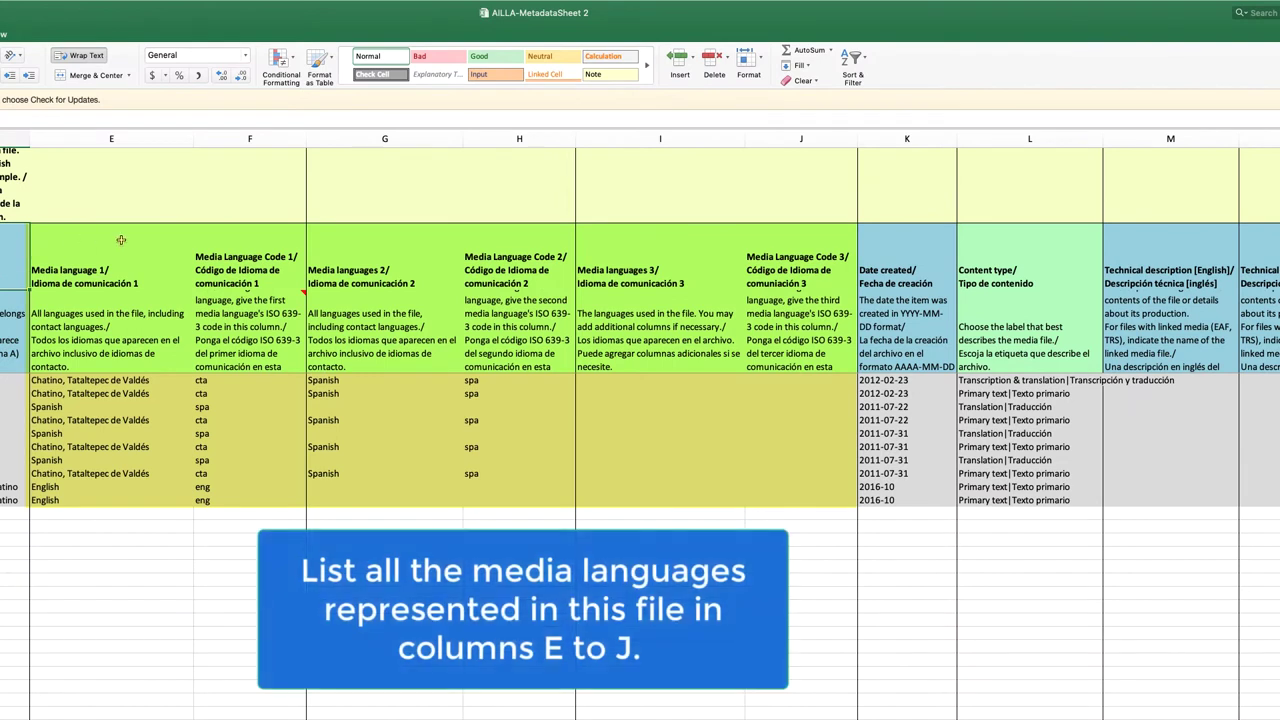
Step: Review the Media language 1 heading in column E and an example date in the Date created column K
click(150, 248)
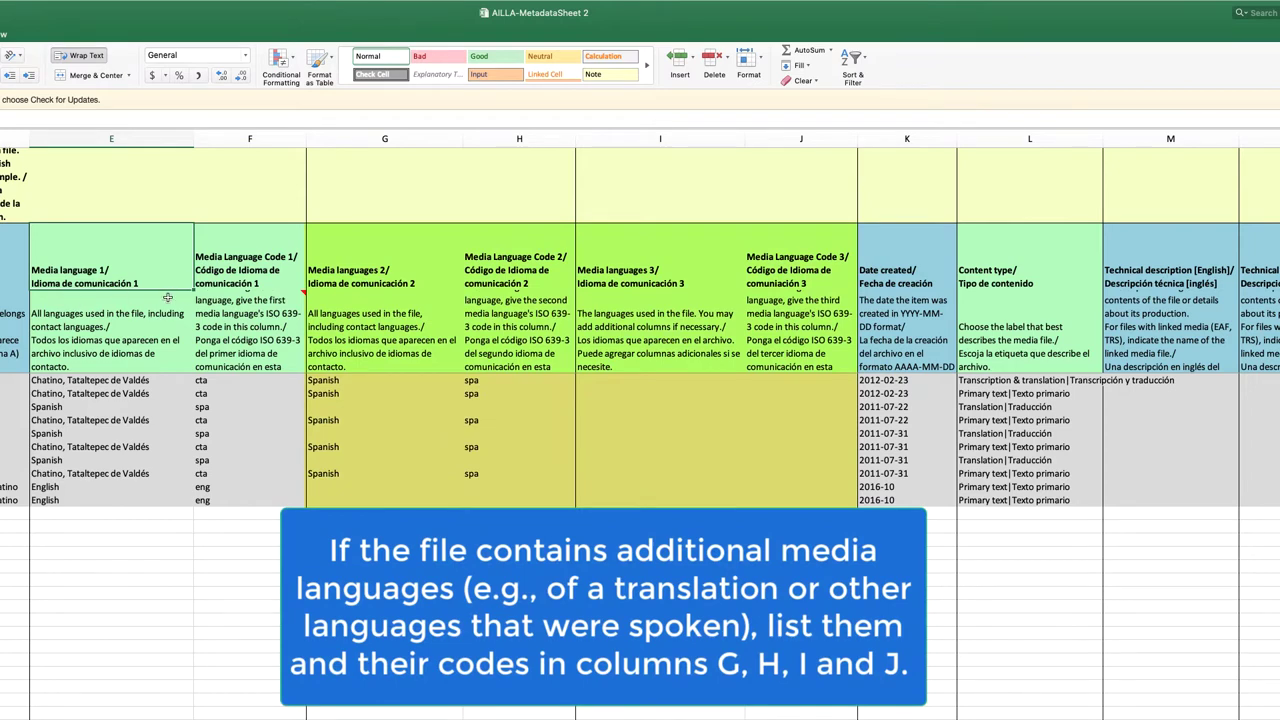
mouse_move(398, 300)
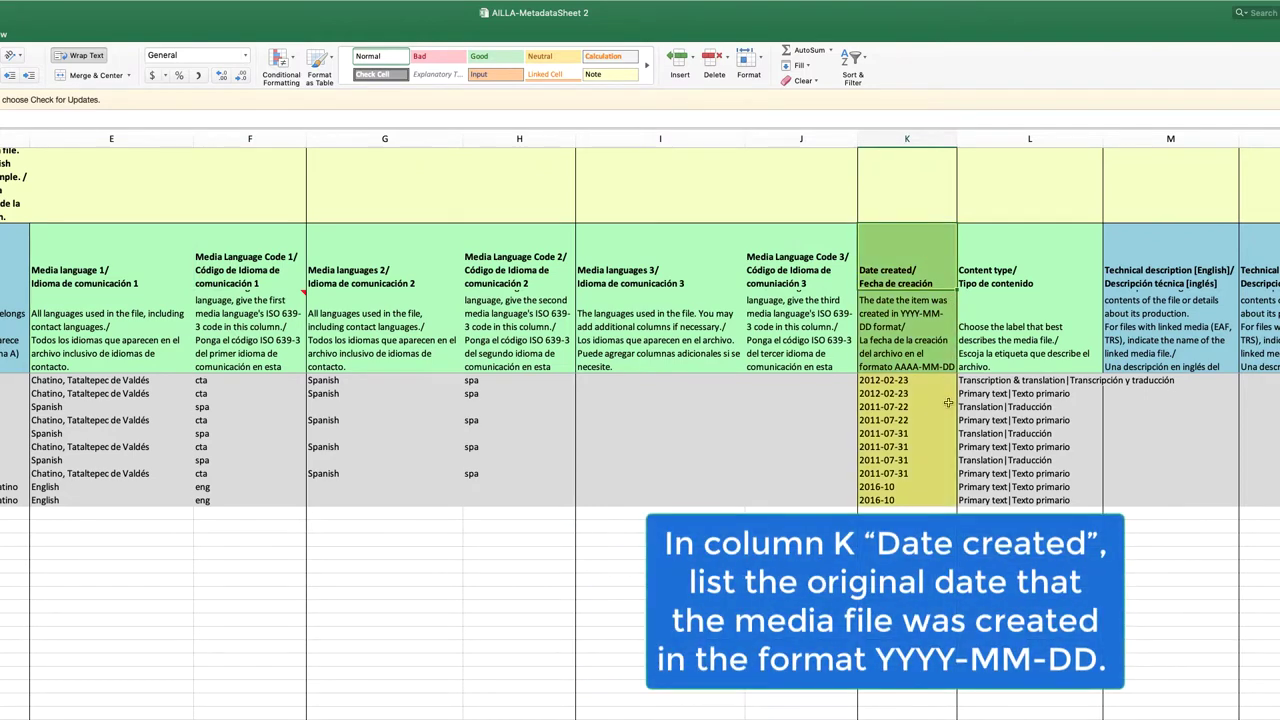
click(925, 406)
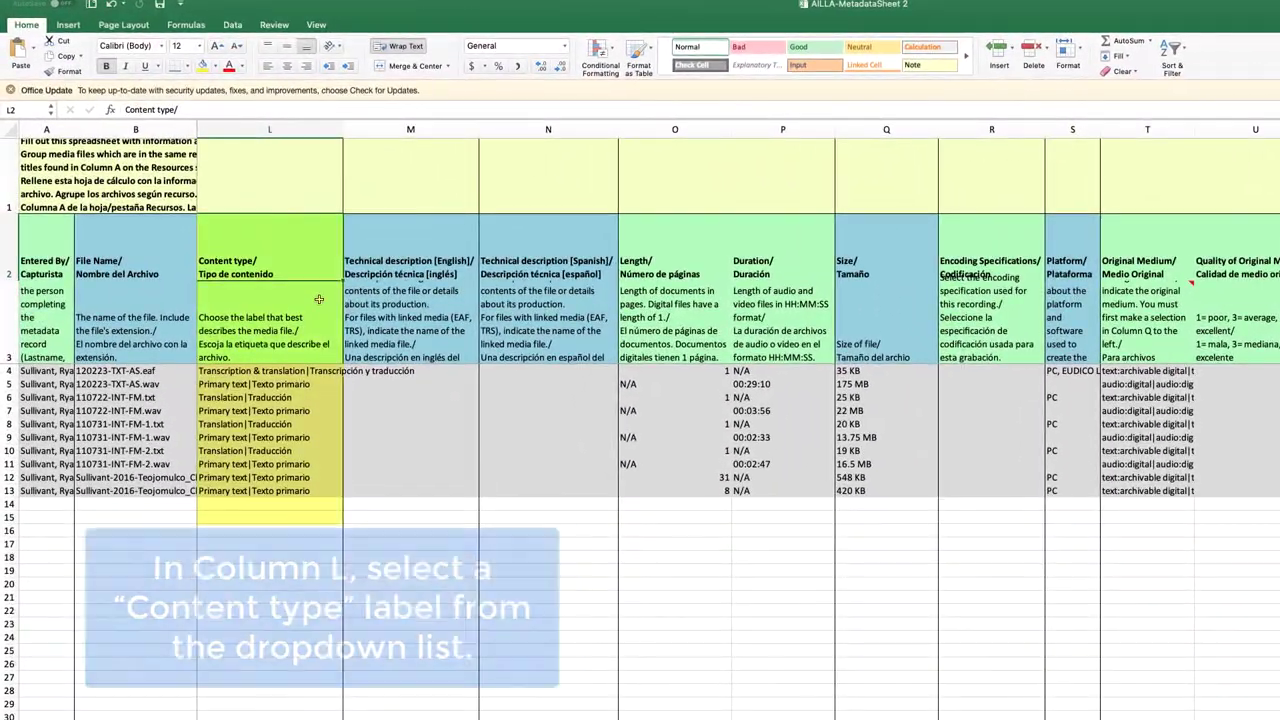
Step: Examine the available Content type labels for cell L4, and review the column's instructions and heading
click(320, 308)
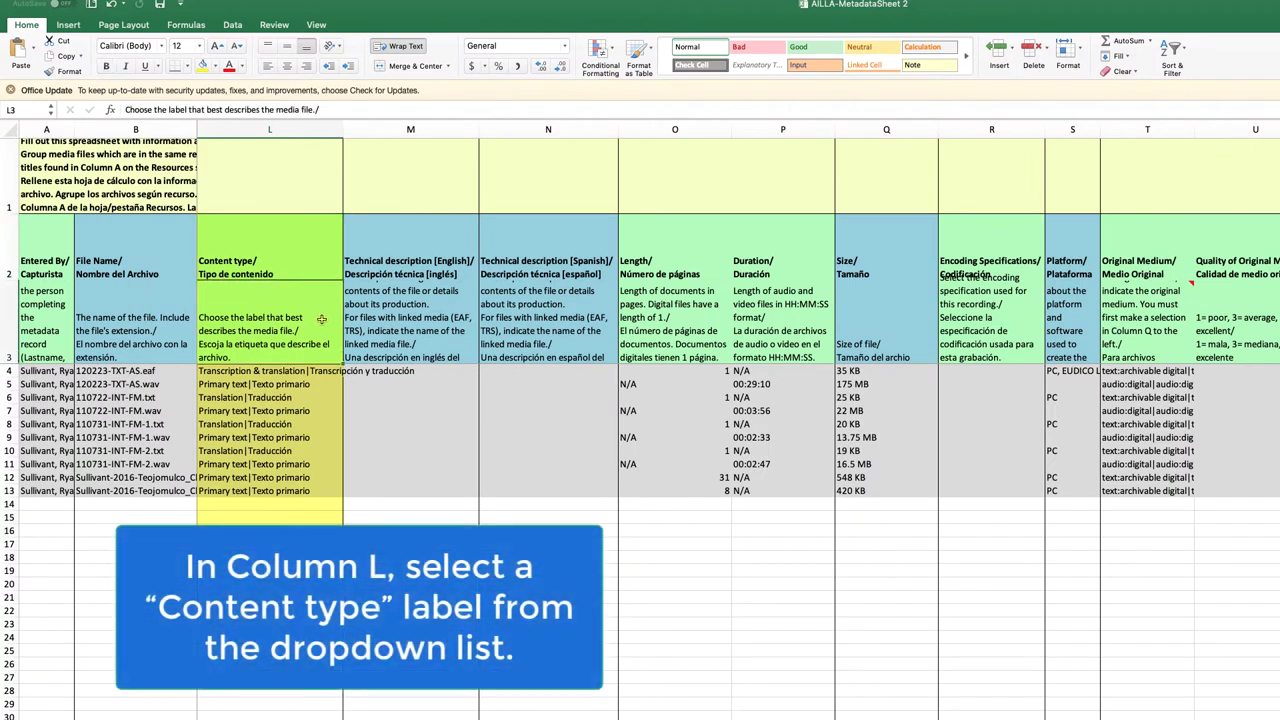
click(319, 371)
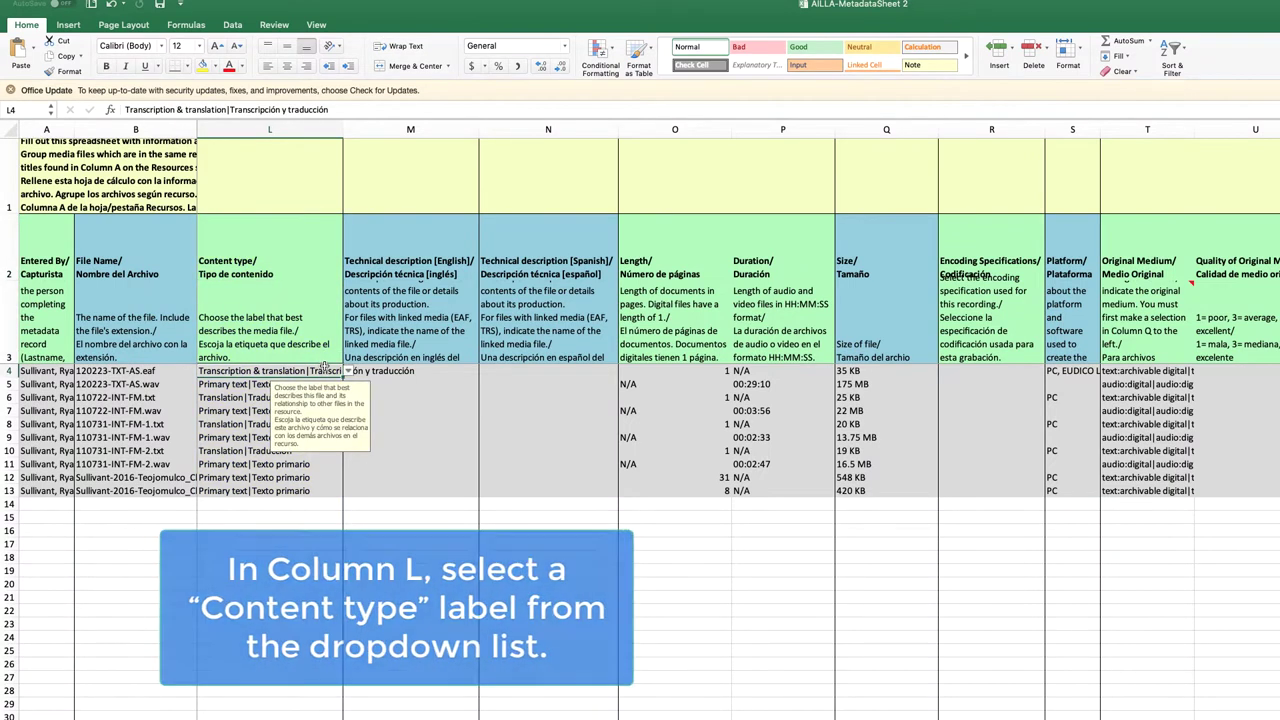
click(348, 371)
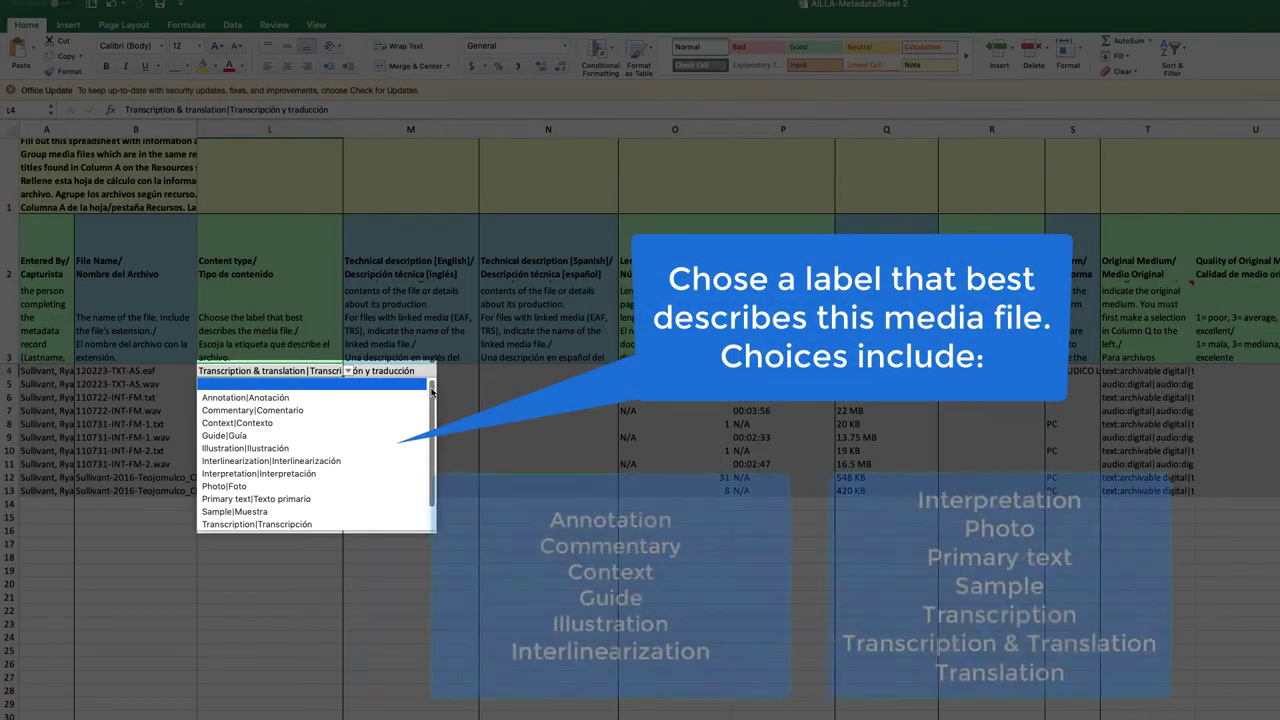
mouse_move(432, 390)
mouse_down()
mouse_move(433, 420)
mouse_move(433, 392)
mouse_up()
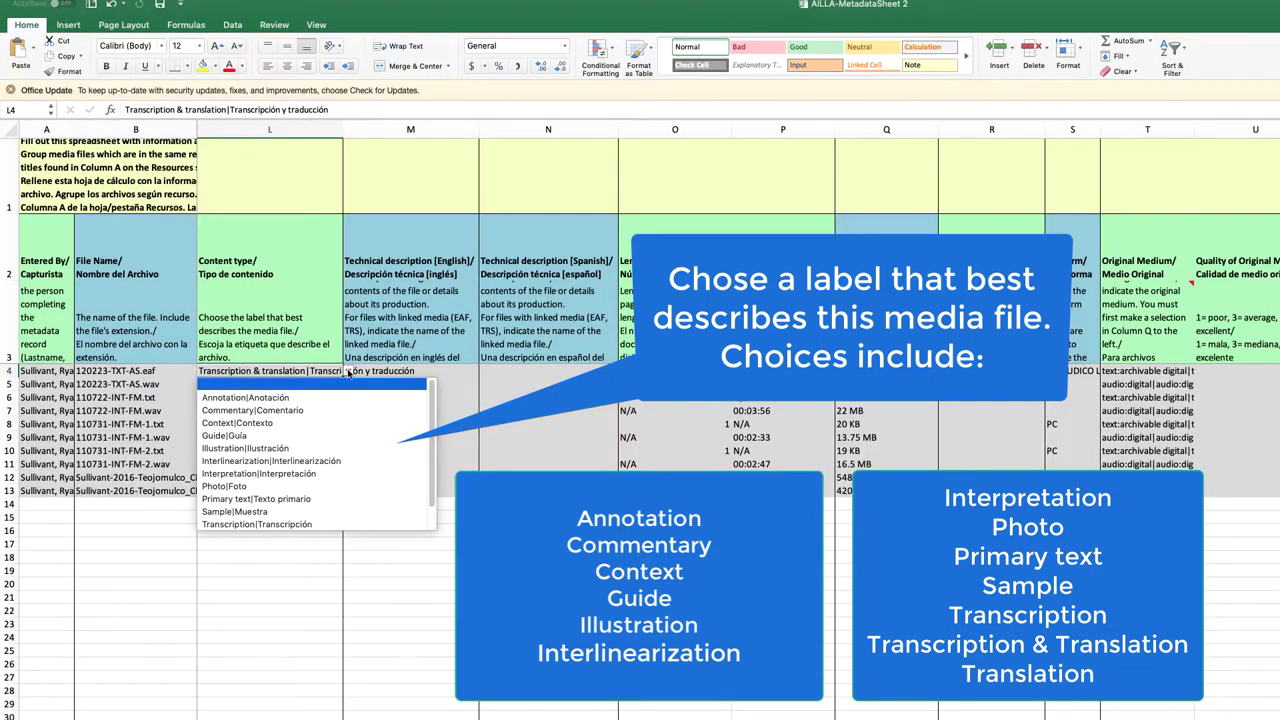
click(348, 372)
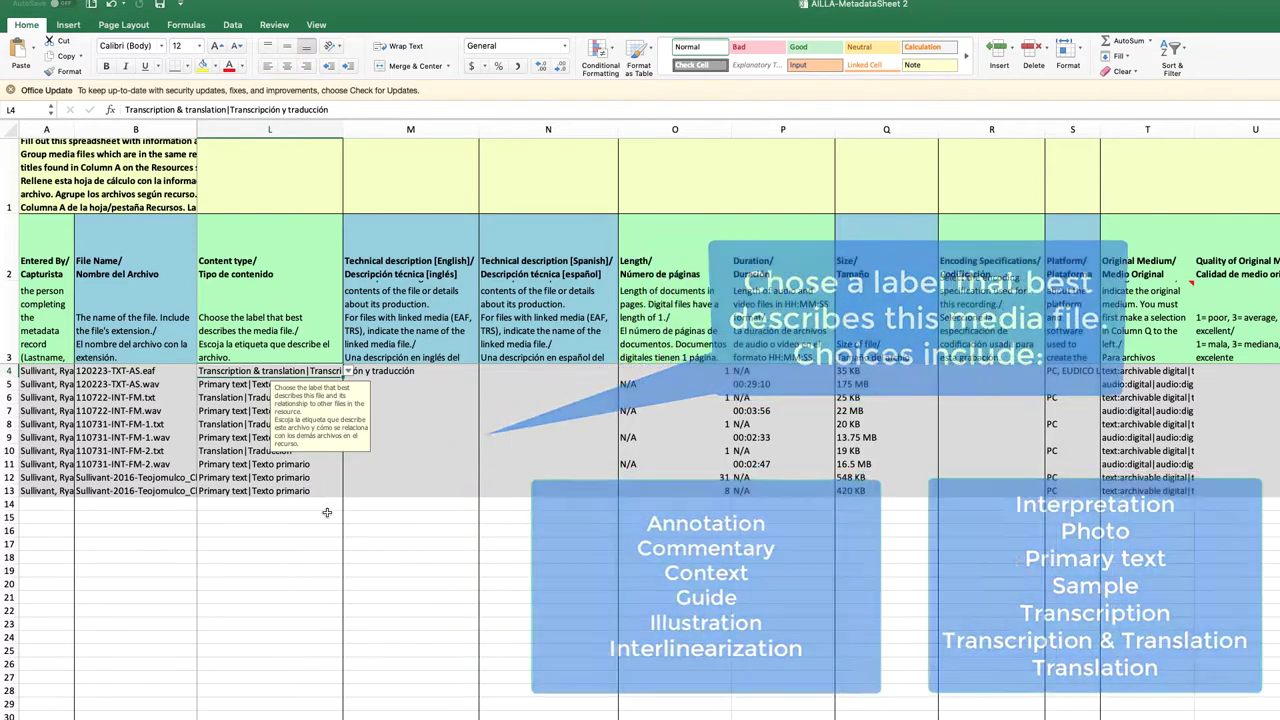
click(315, 323)
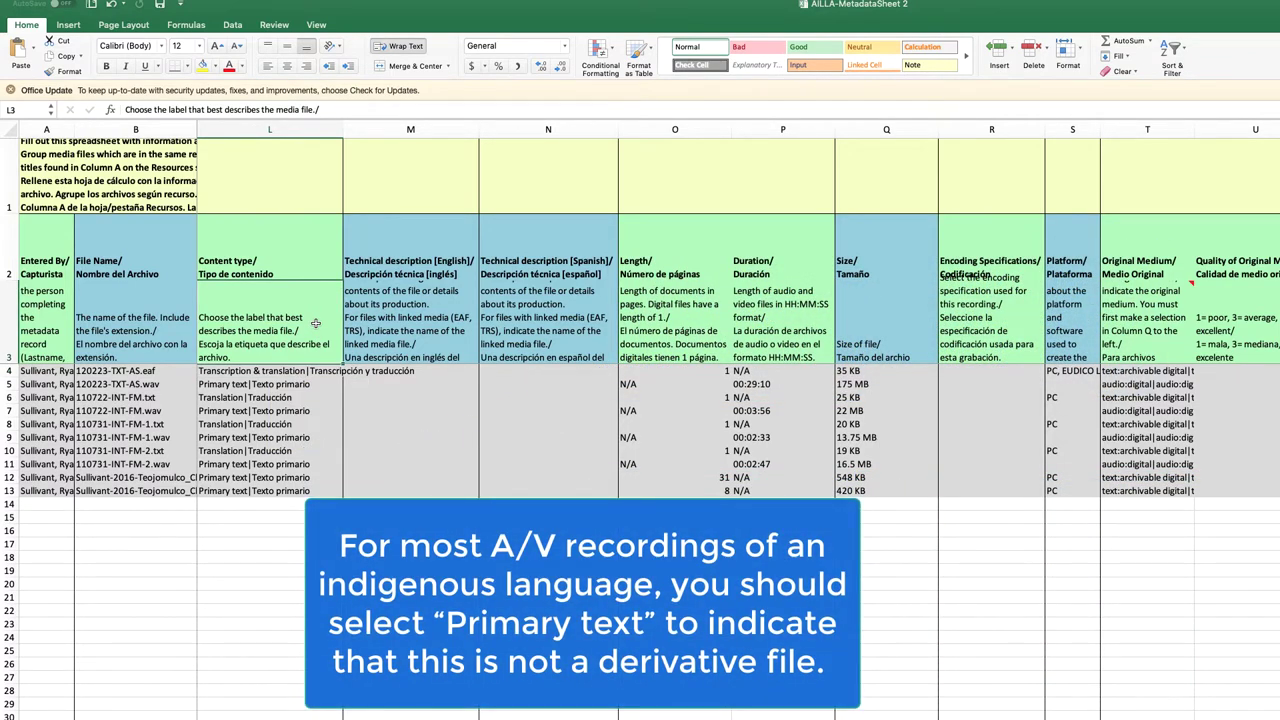
click(313, 250)
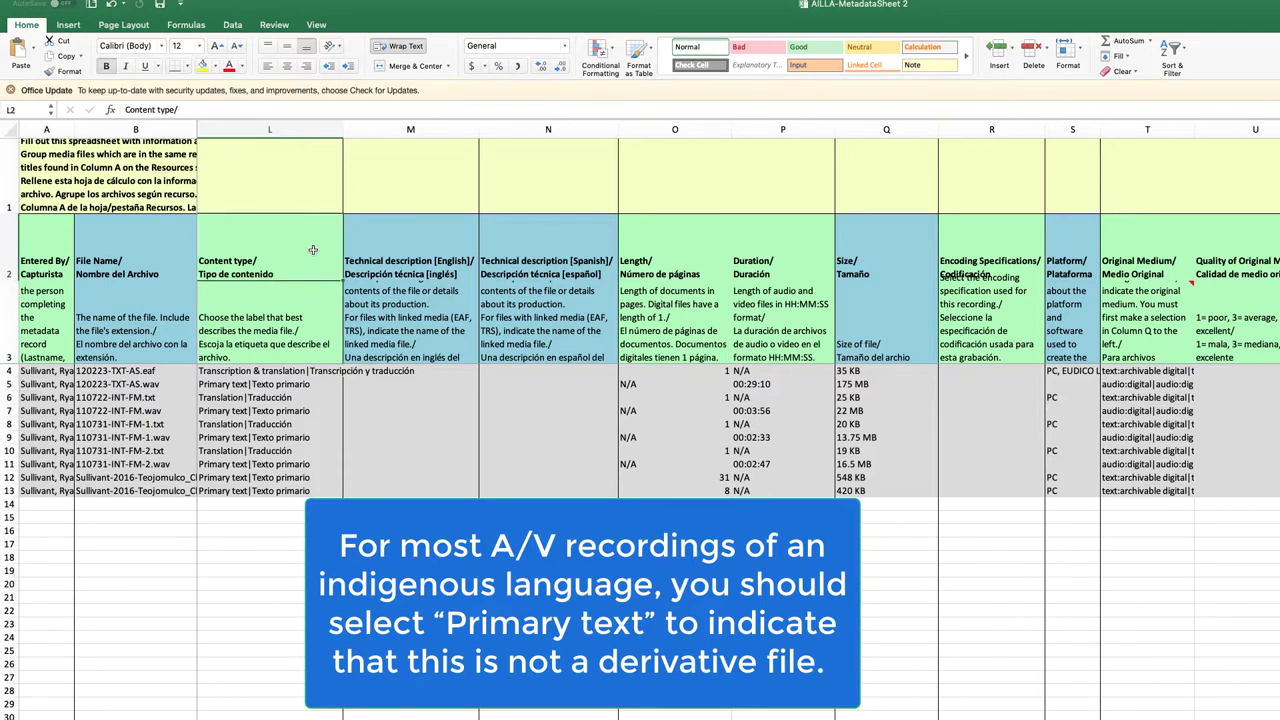
Step: Review the English and Spanish Technical description headings in M and N, and the Length column's heading, instructions and example in O4
click(448, 240)
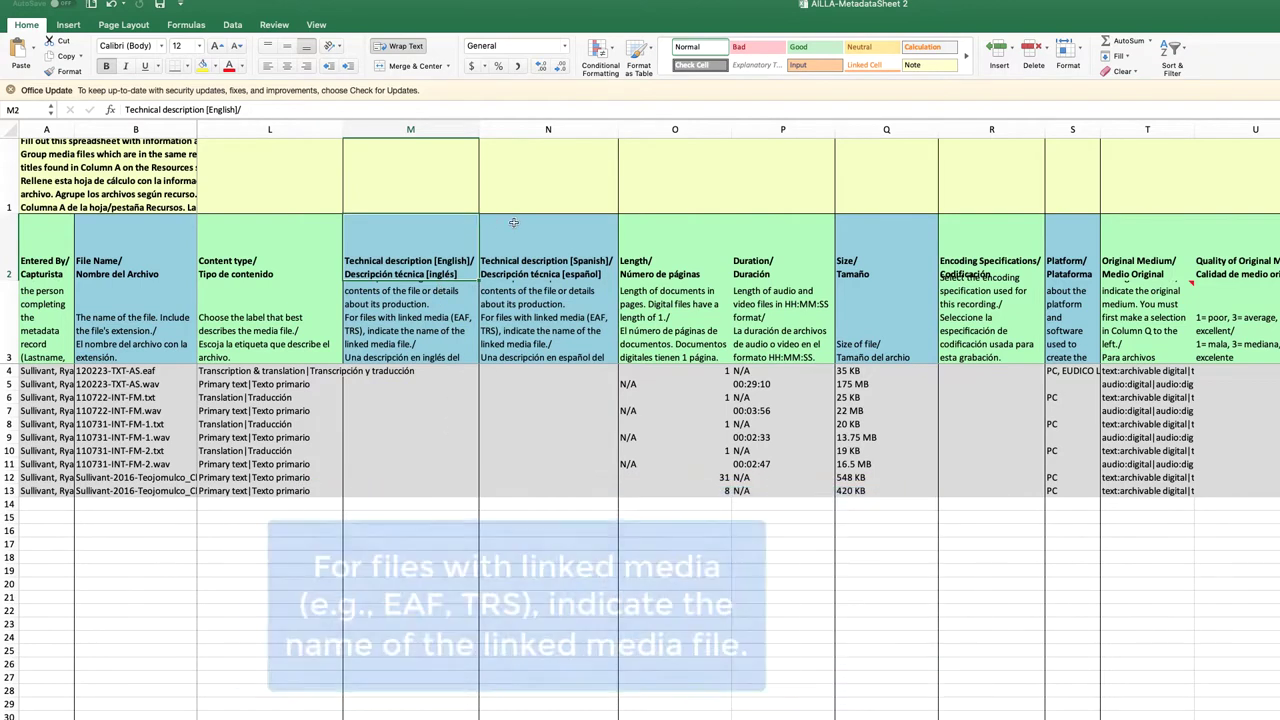
click(585, 238)
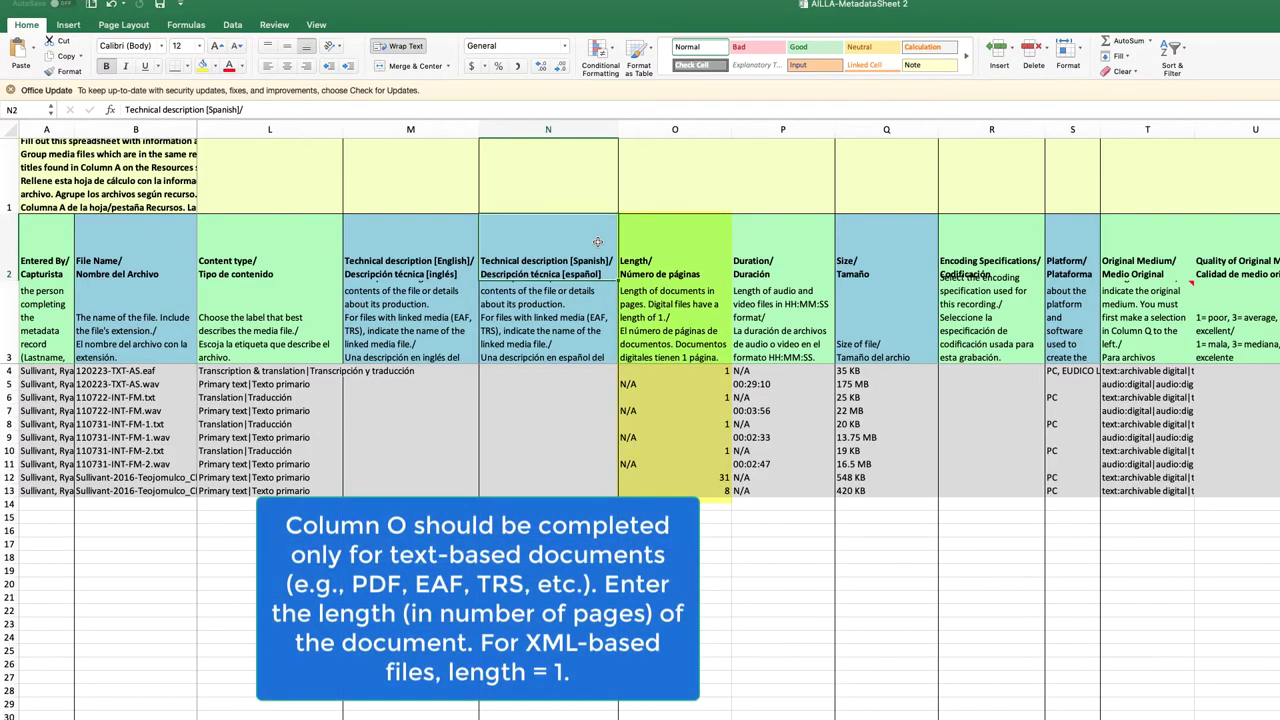
click(685, 233)
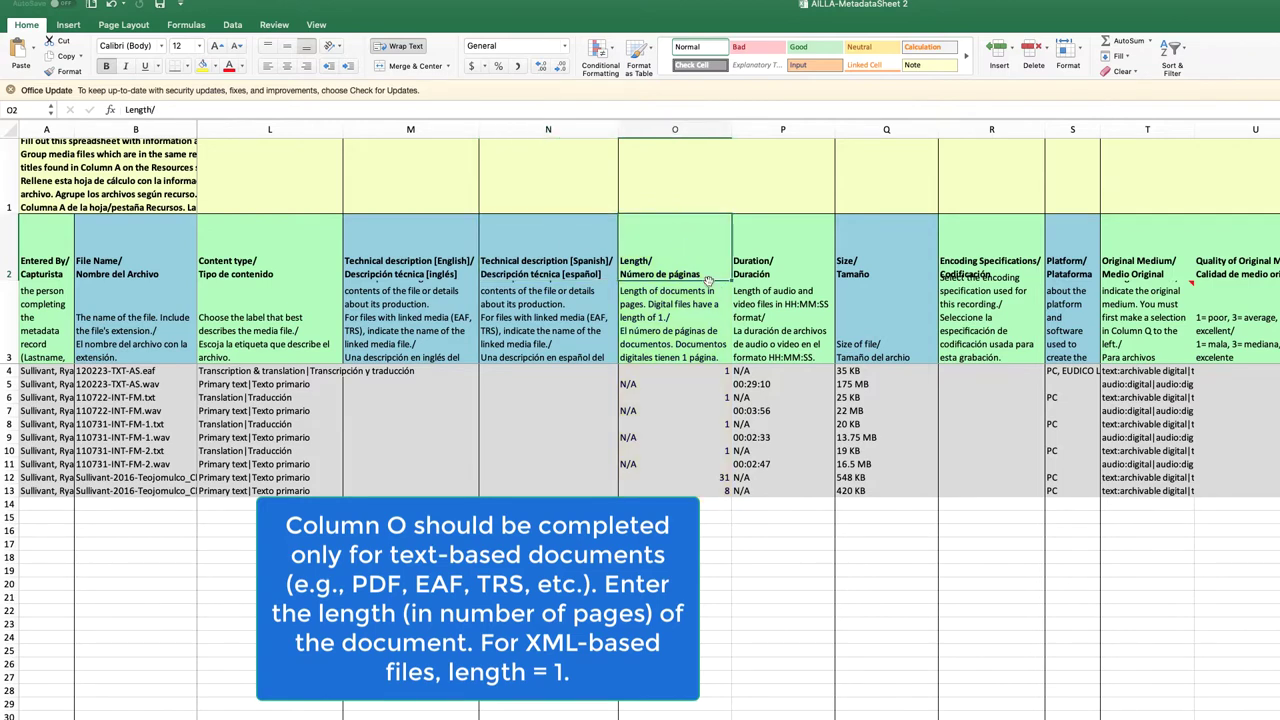
click(705, 369)
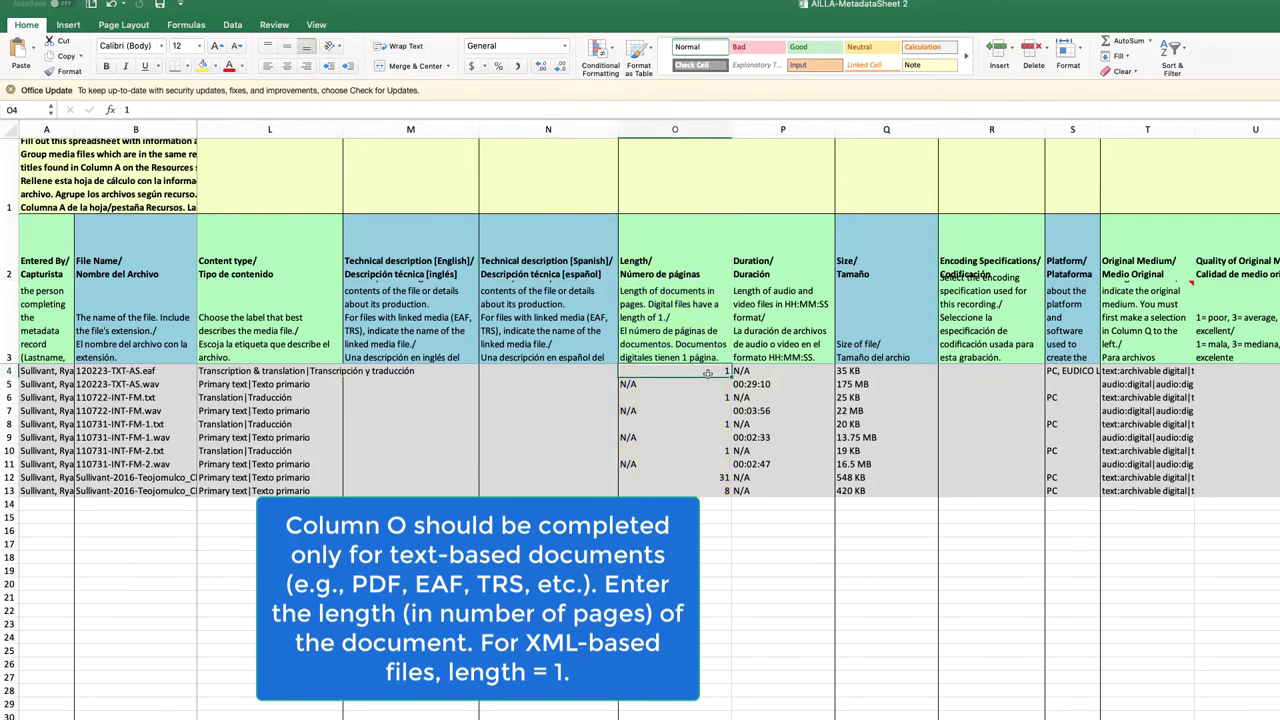
click(707, 360)
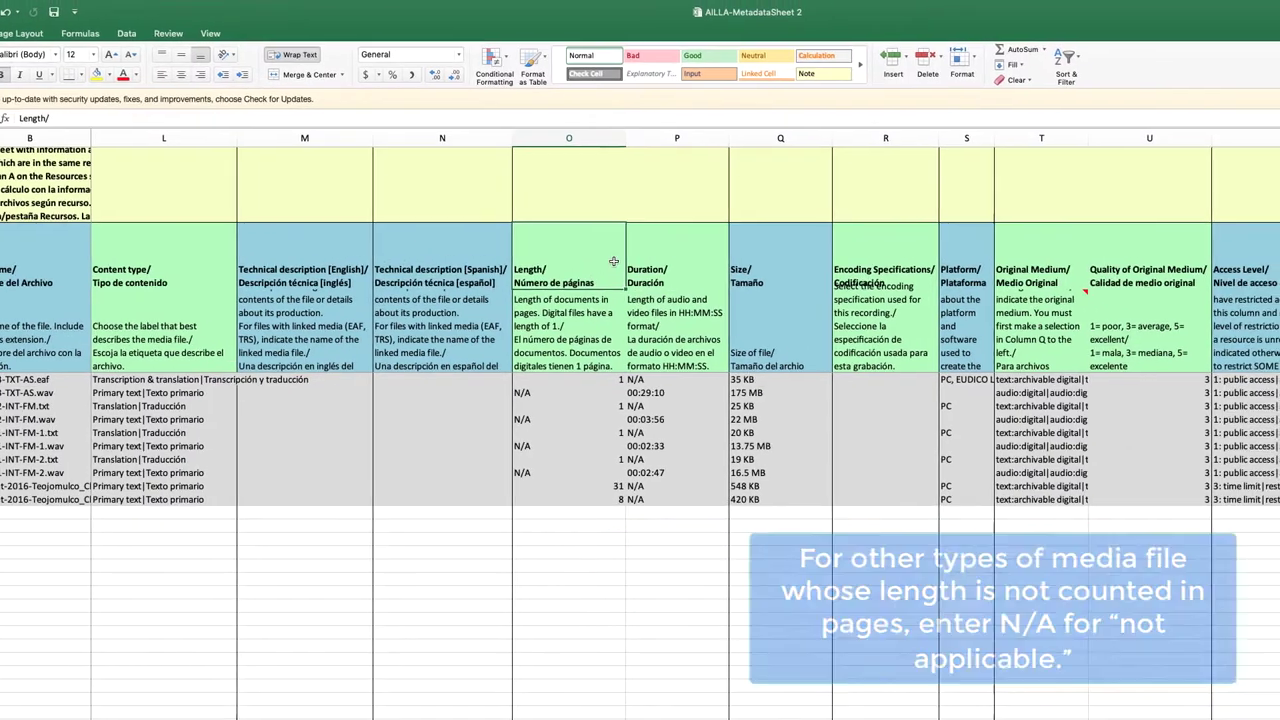
Step: Review the Duration column's heading, HH:MM:SS format instructions and example in P5, comparing it with the Length entry in O5
click(783, 260)
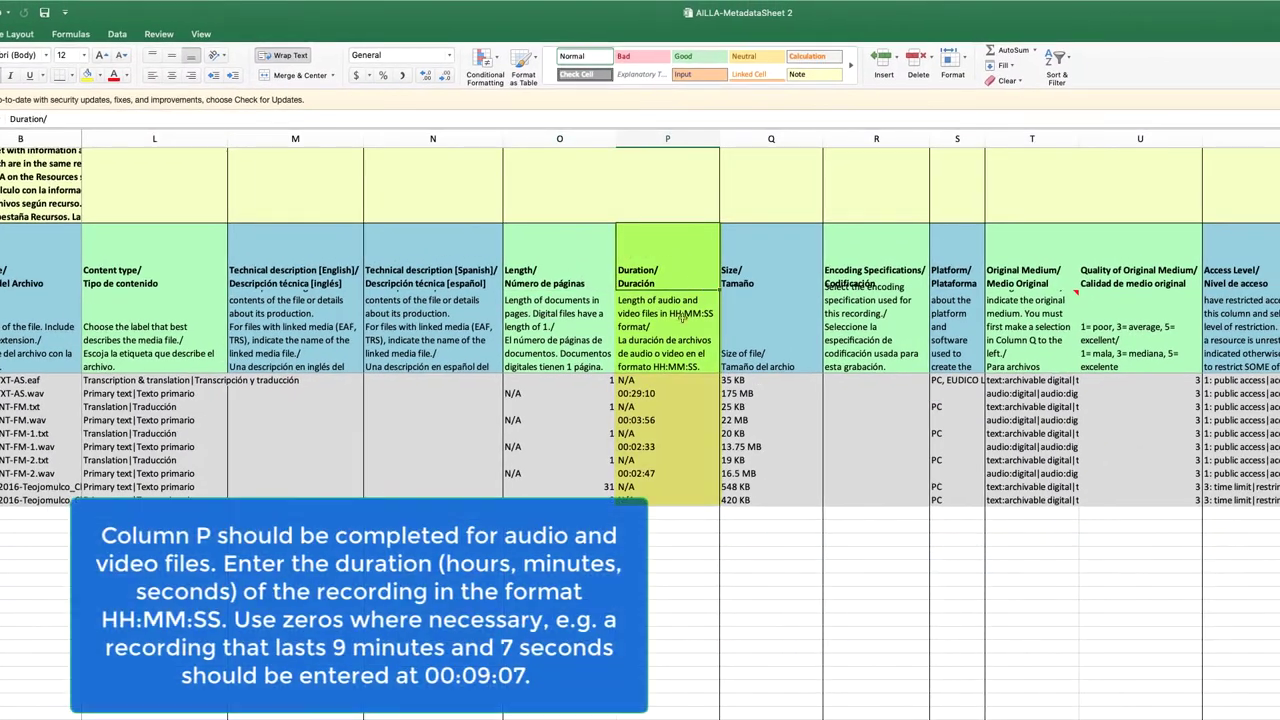
click(684, 331)
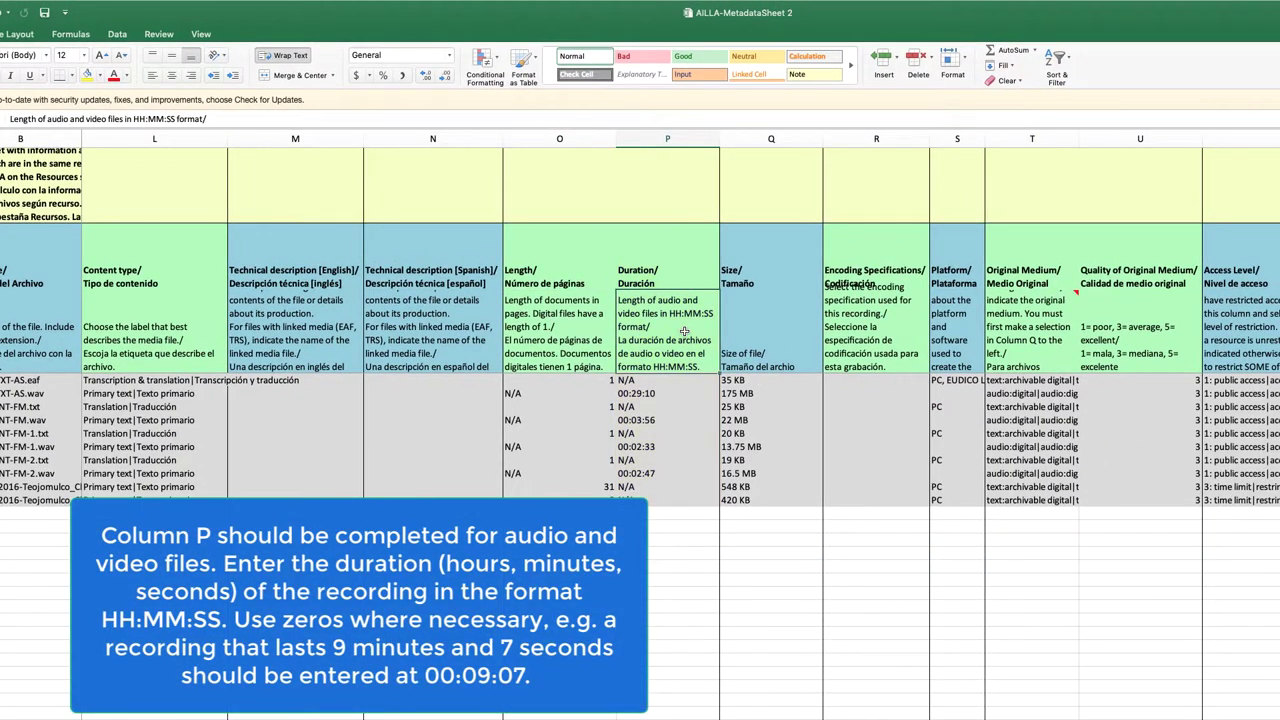
click(671, 392)
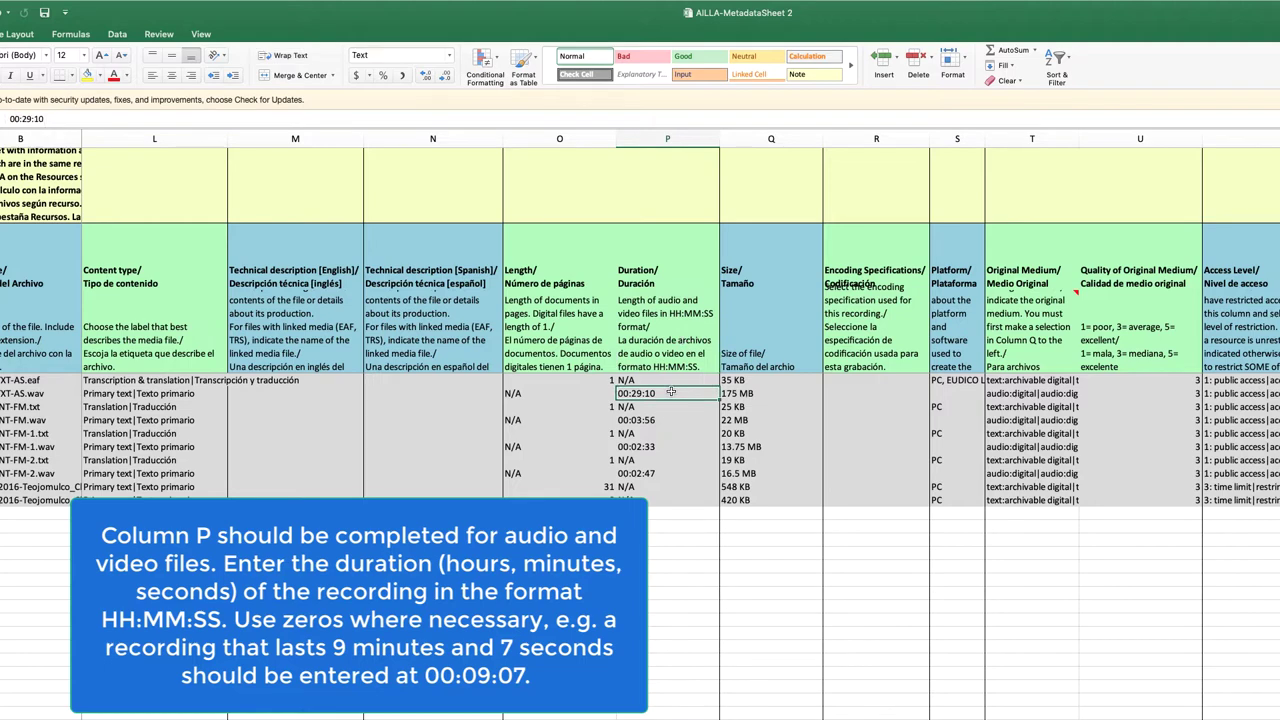
click(595, 393)
click(656, 394)
click(690, 271)
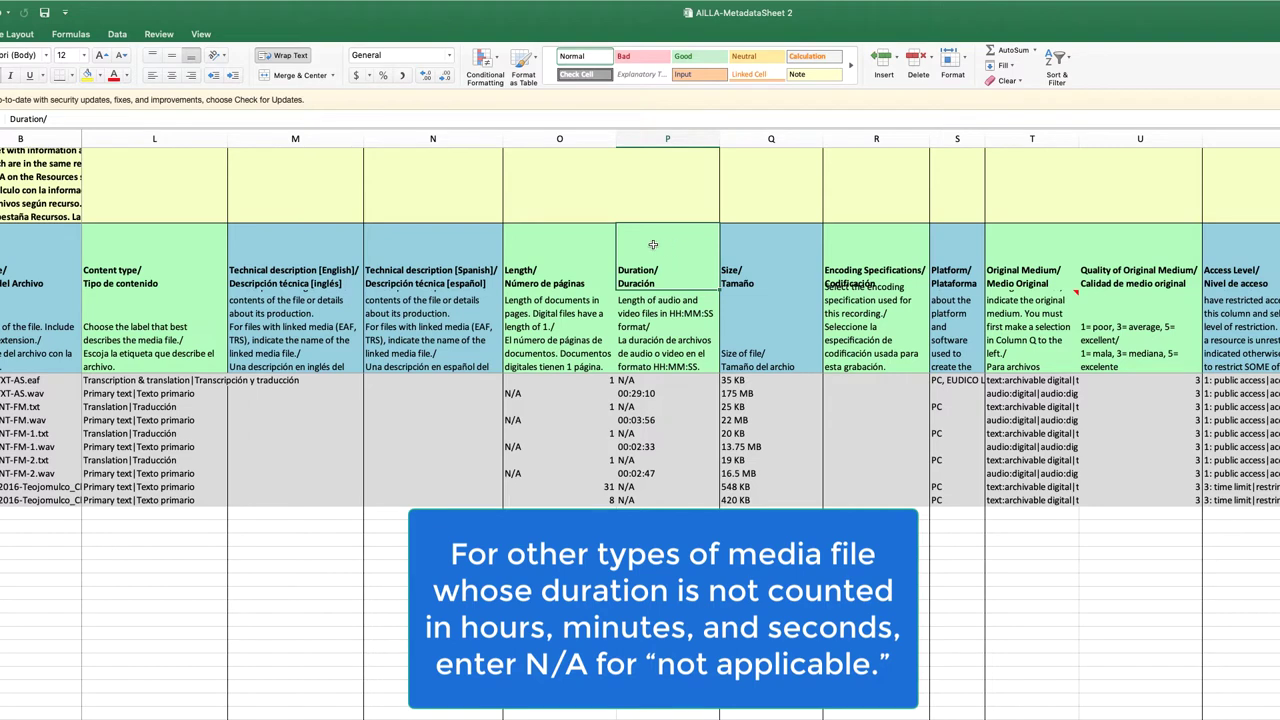
Step: Review the Size column's heading, instructions and example file sizes in column Q
key(Left)
key(Left)
key(Left)
key(Left)
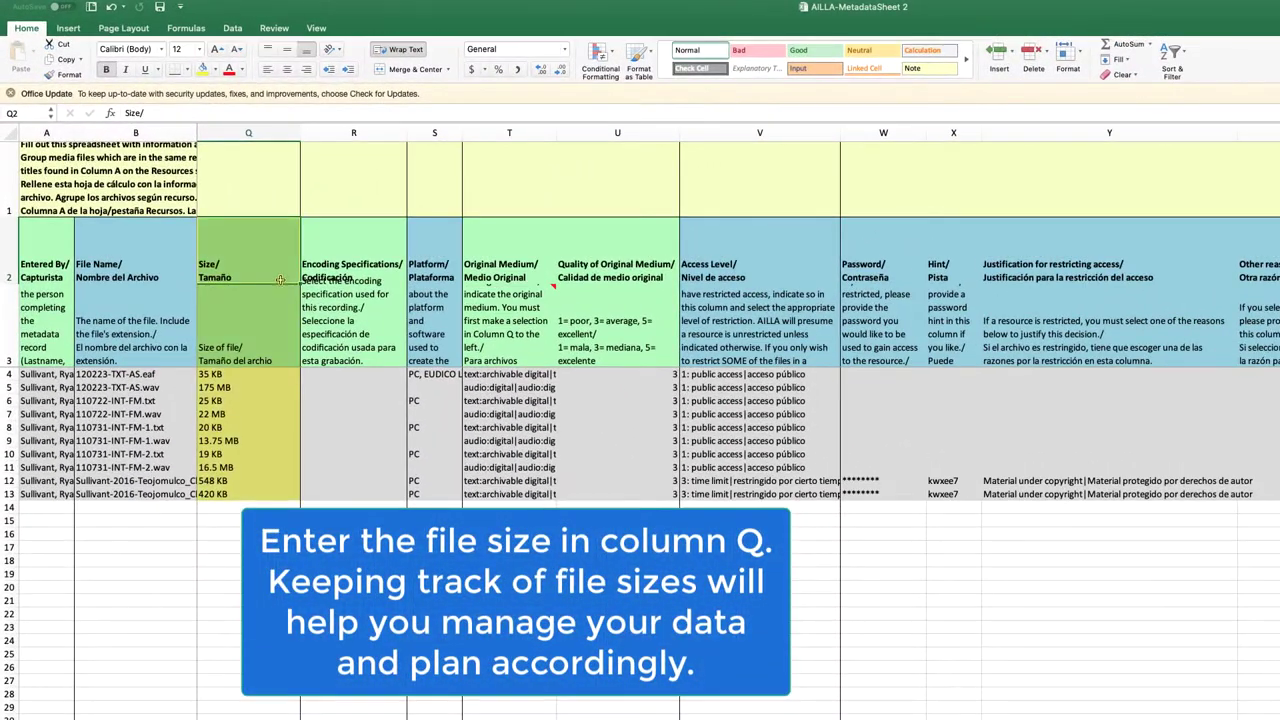
click(279, 330)
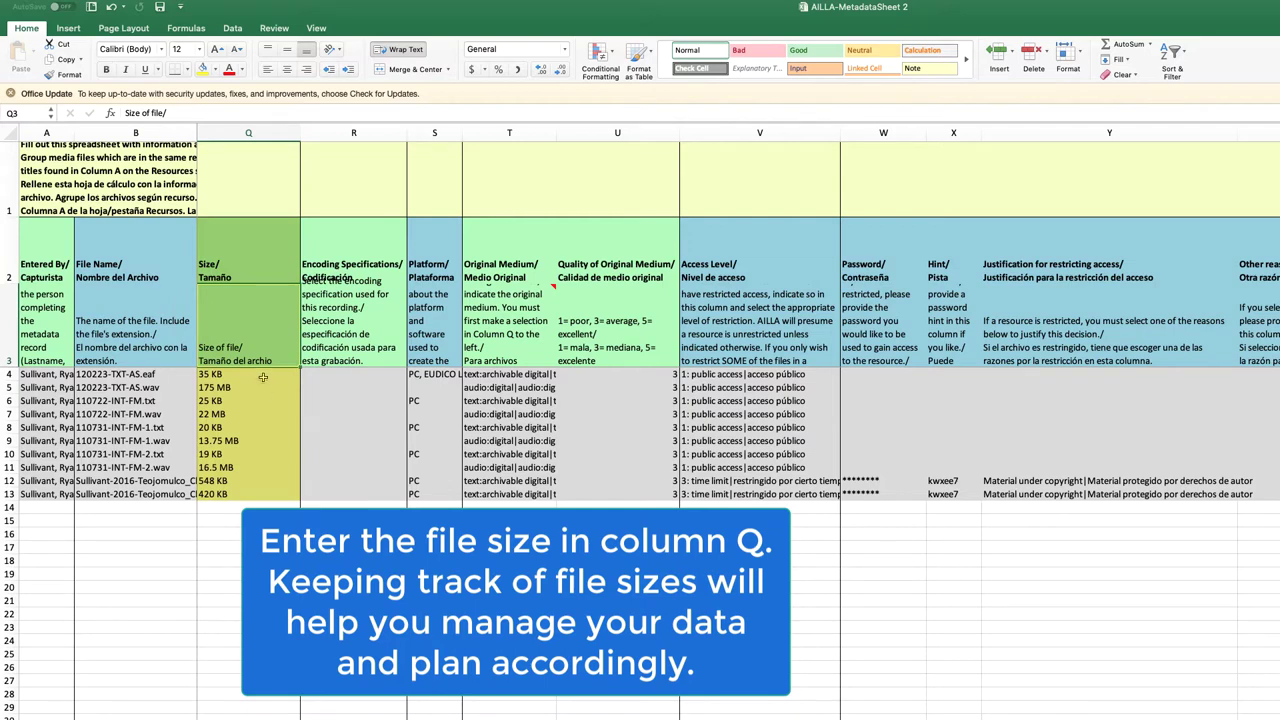
click(271, 480)
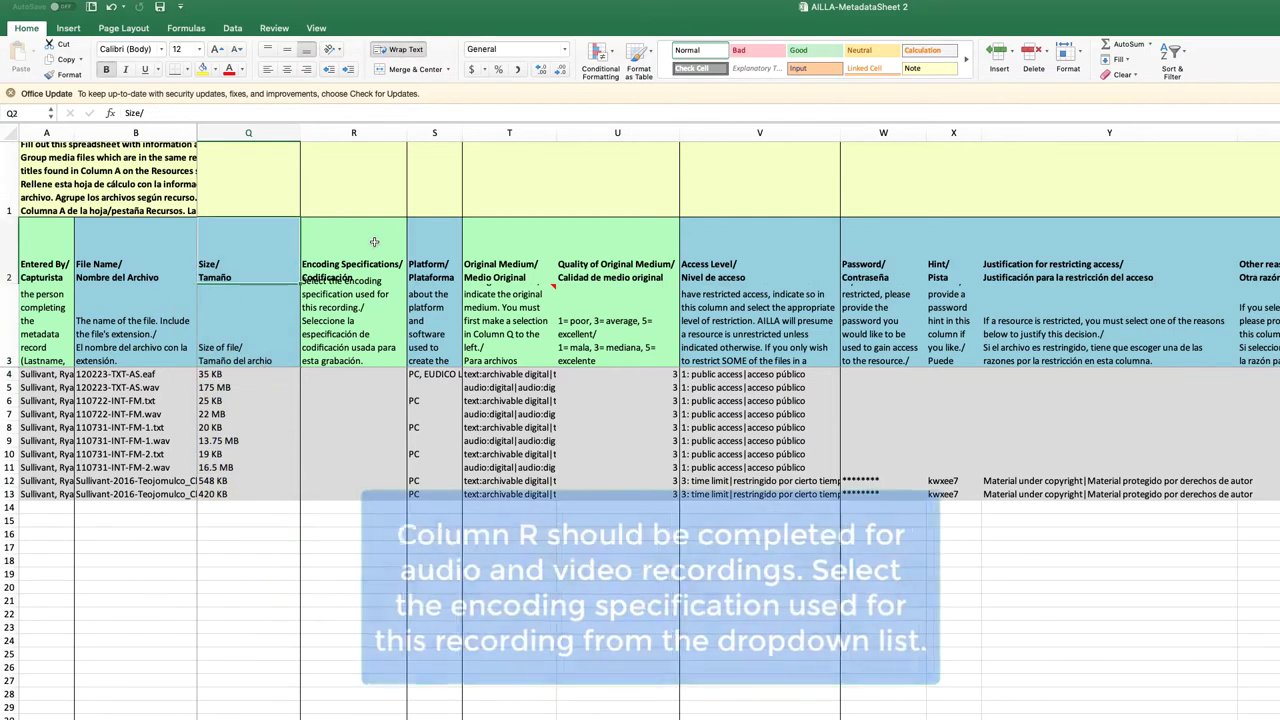
Step: Review the Encoding Specifications column's heading and the full range of encoding choices available for cell R4
click(381, 242)
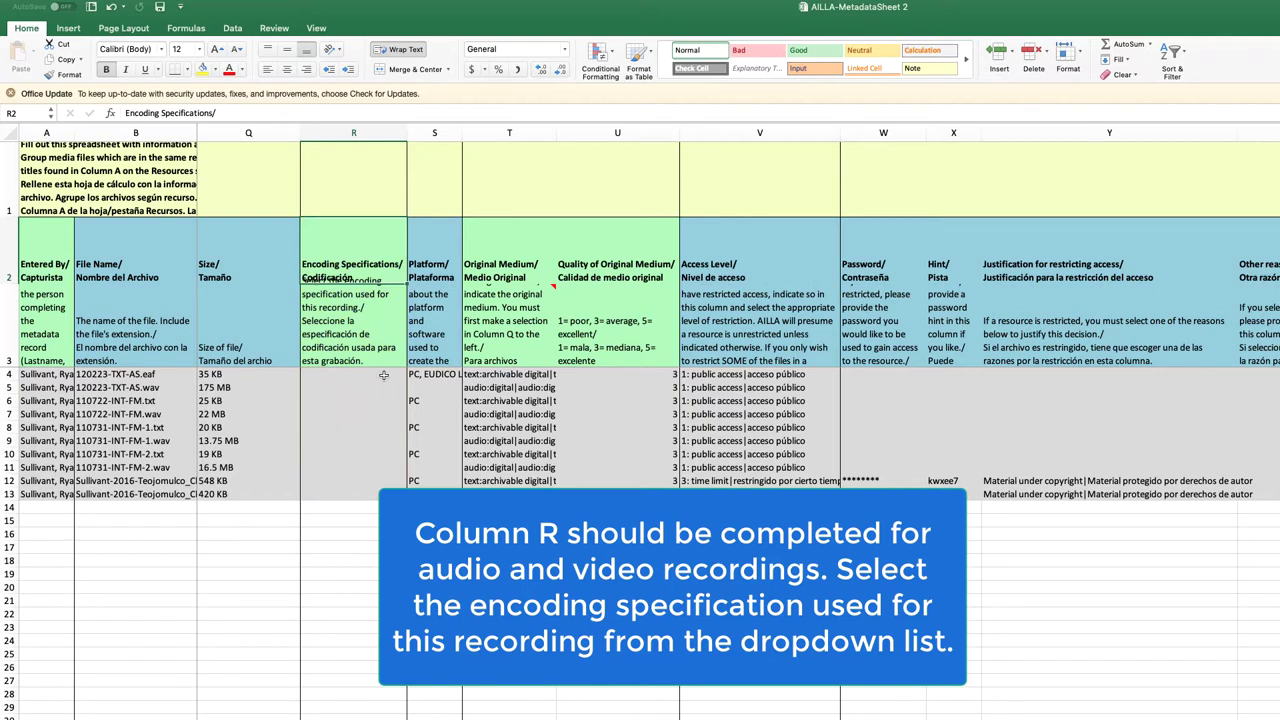
click(383, 375)
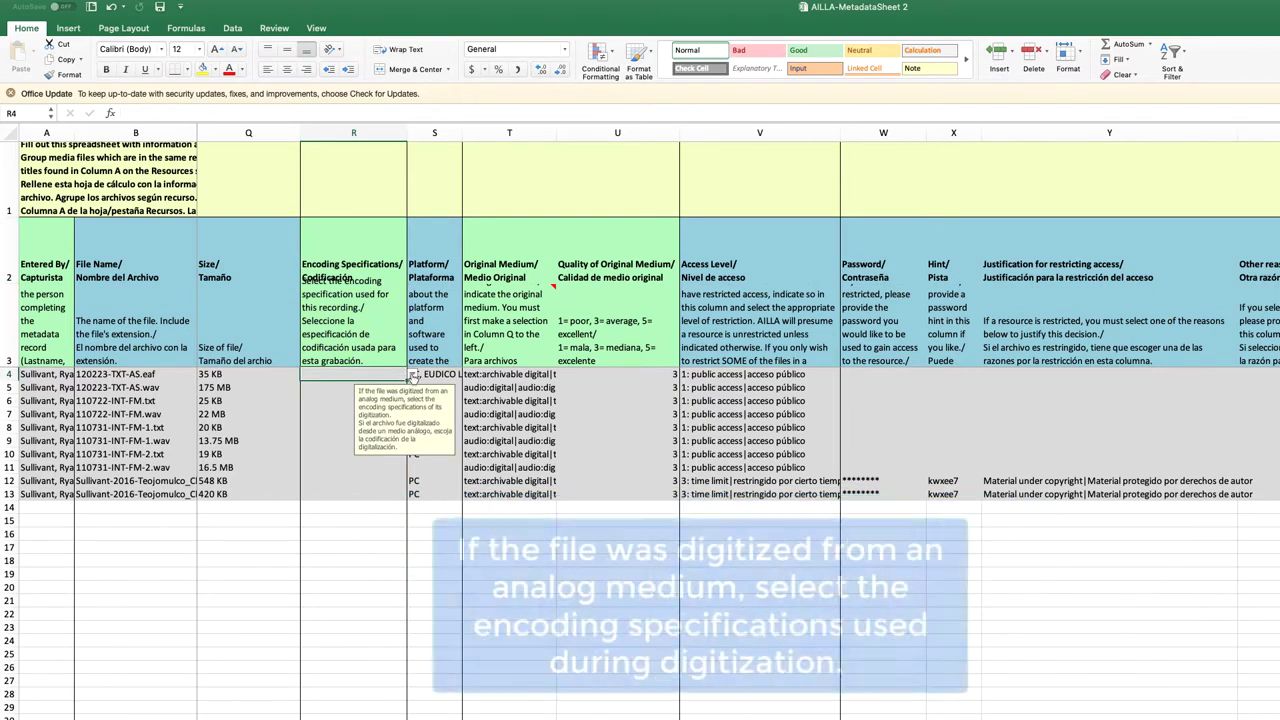
click(412, 375)
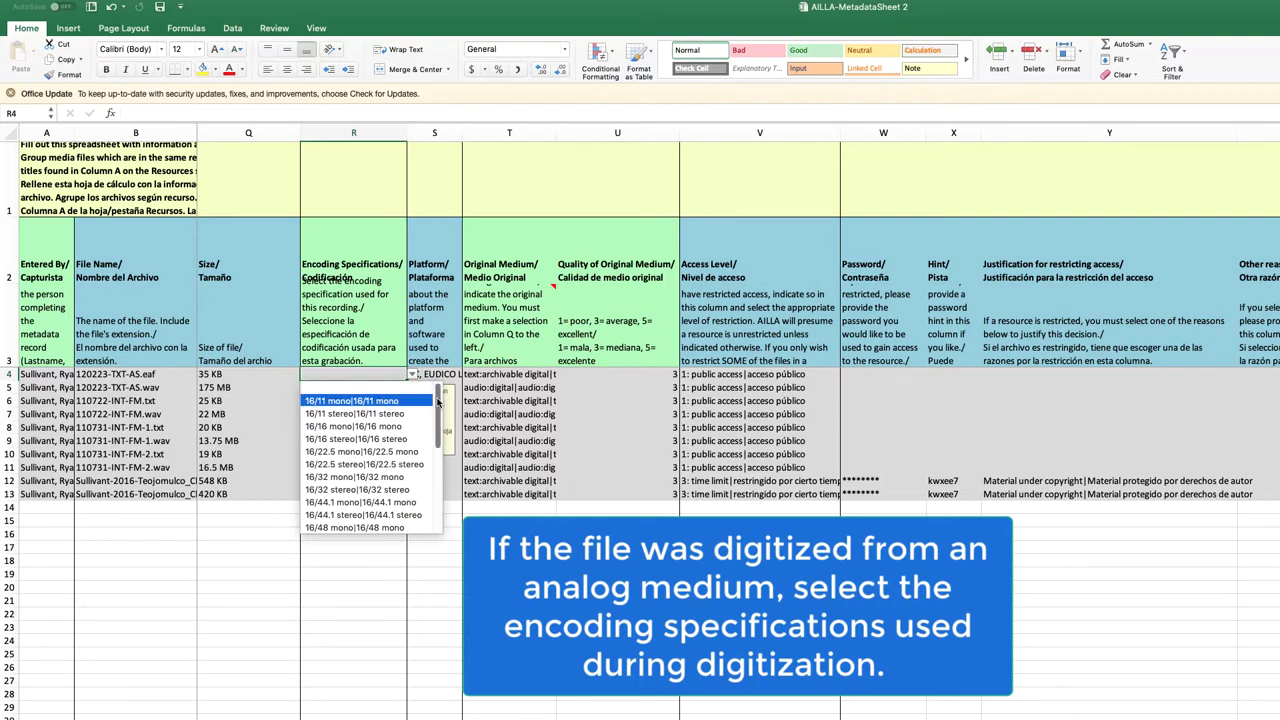
drag(439, 406, 439, 449)
scroll(441, 474, down, 1)
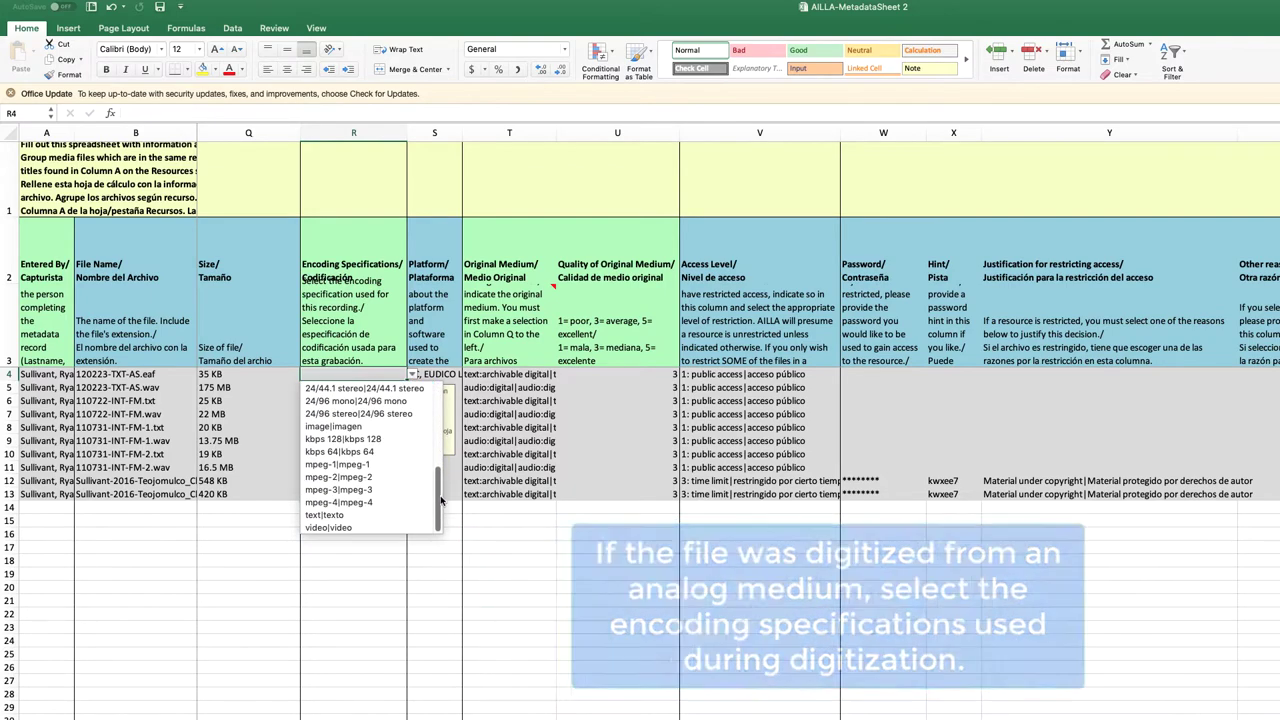
drag(441, 474, 445, 400)
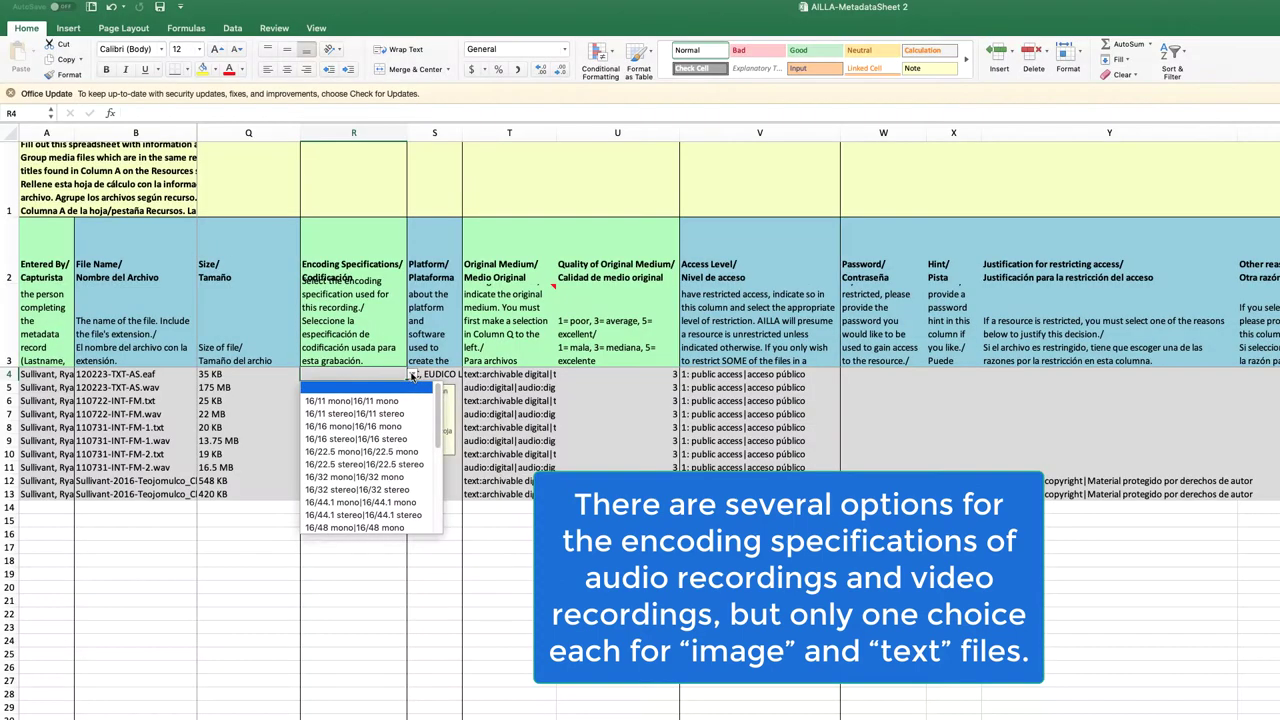
click(412, 375)
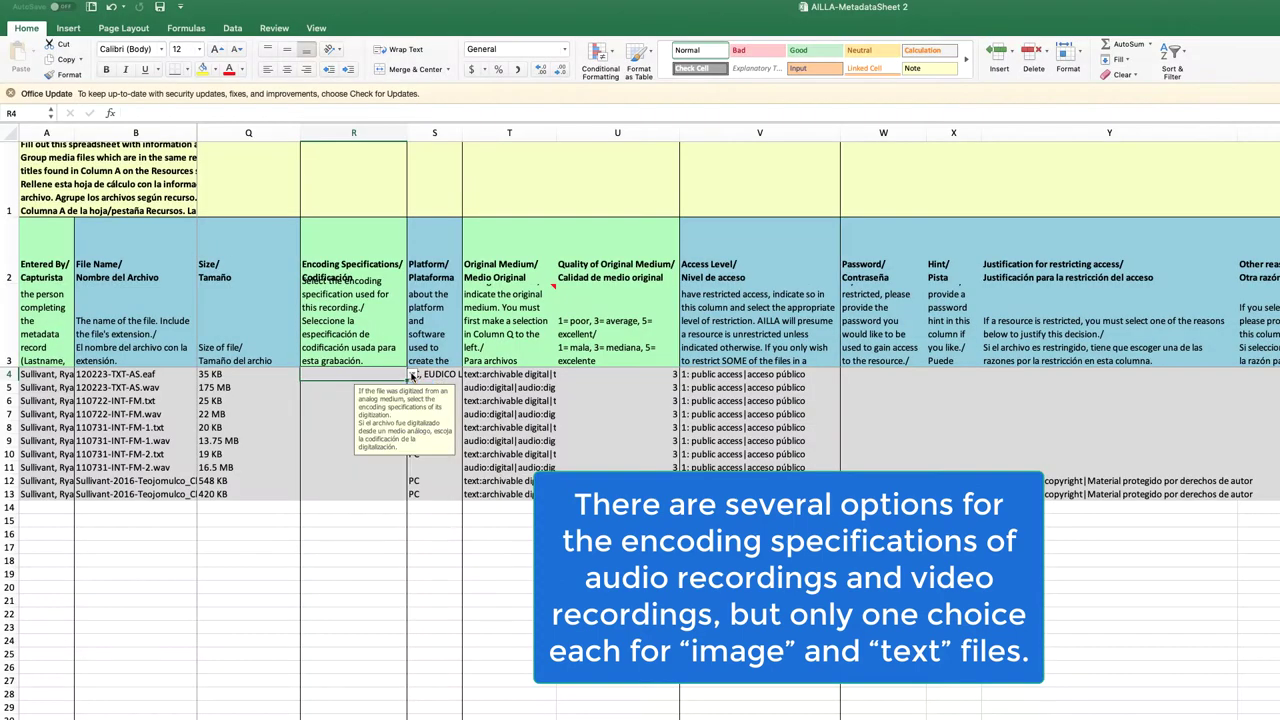
click(382, 251)
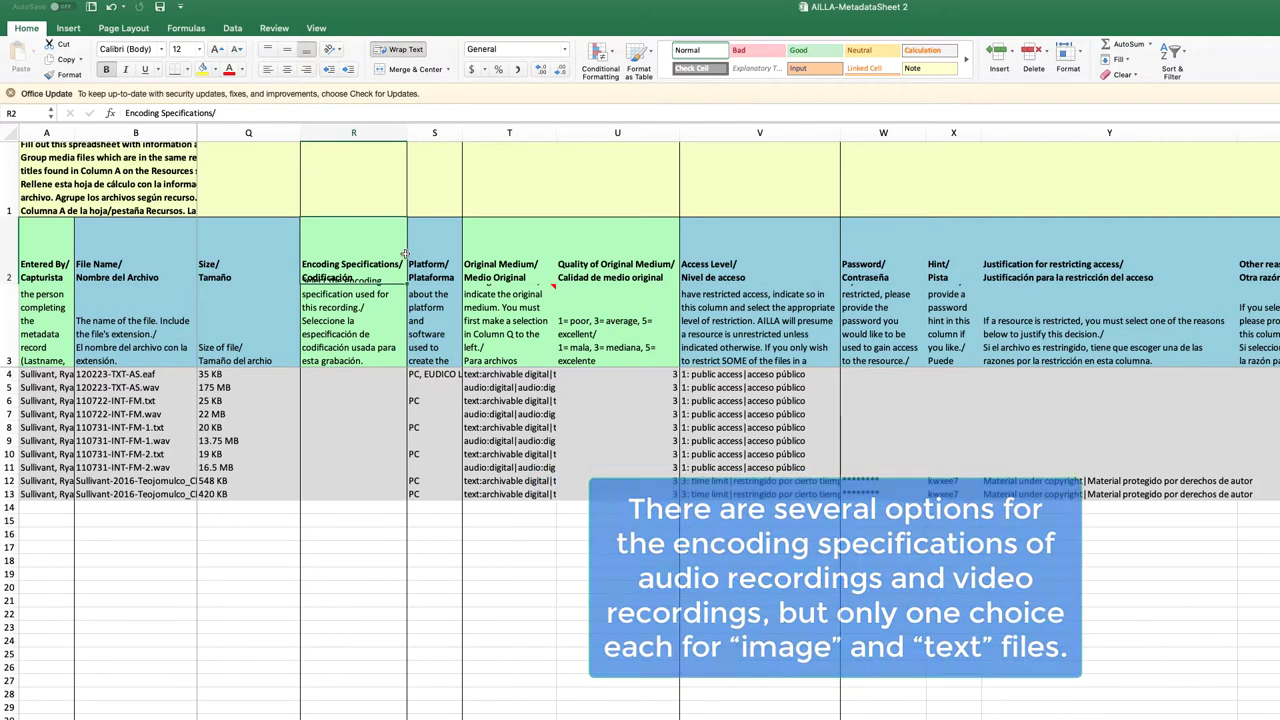
Step: Review the Platform column's heading and example in S4, and the Original Medium column's note and available choices for T4
click(445, 254)
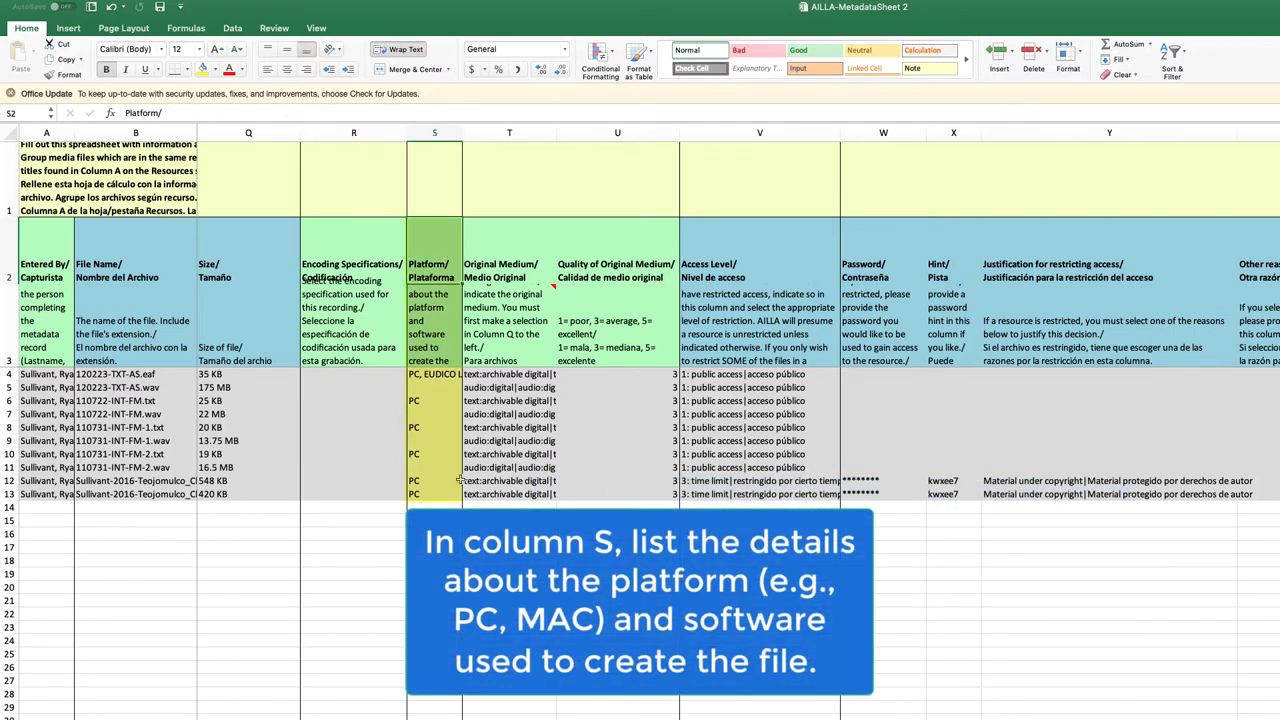
click(437, 376)
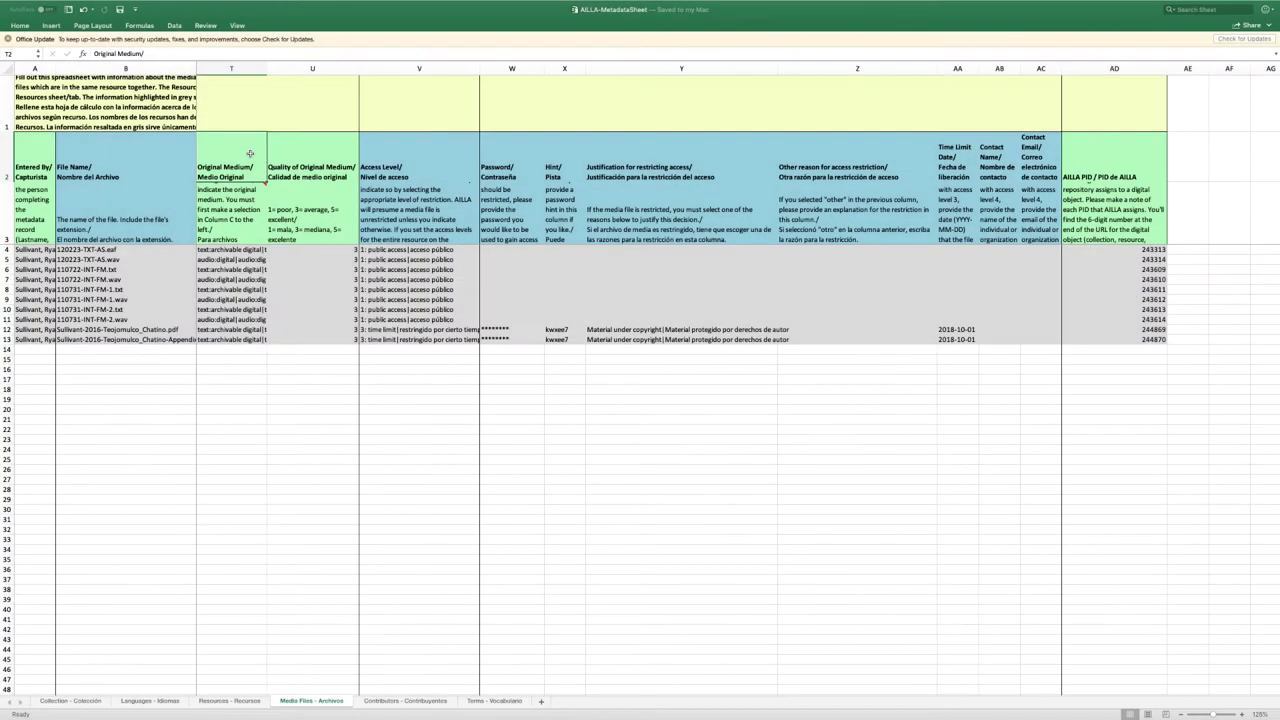
mouse_move(262, 182)
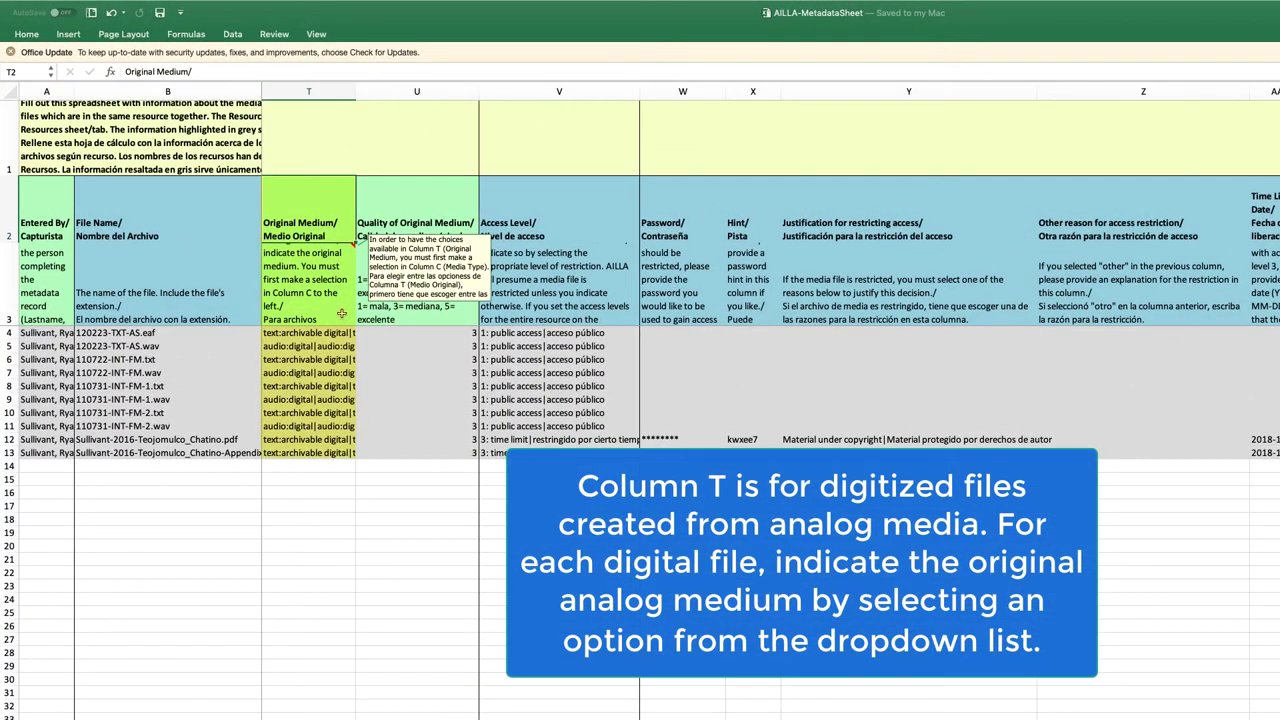
click(335, 332)
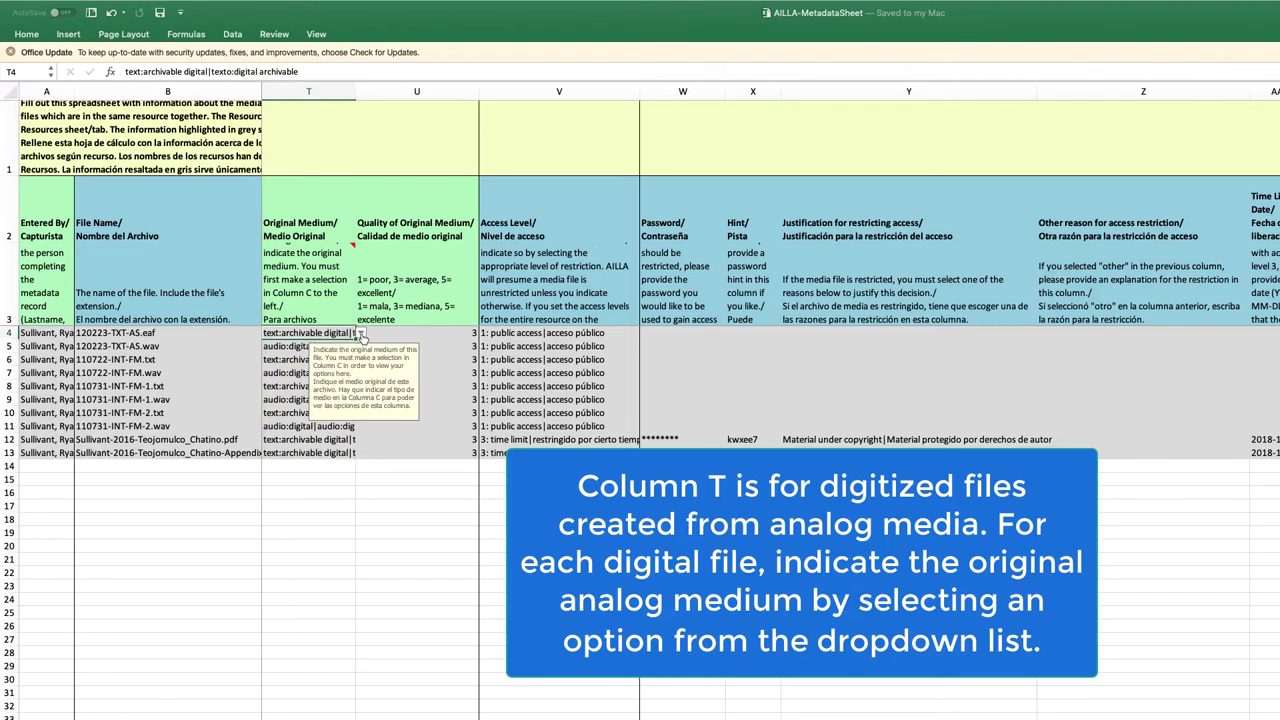
click(361, 334)
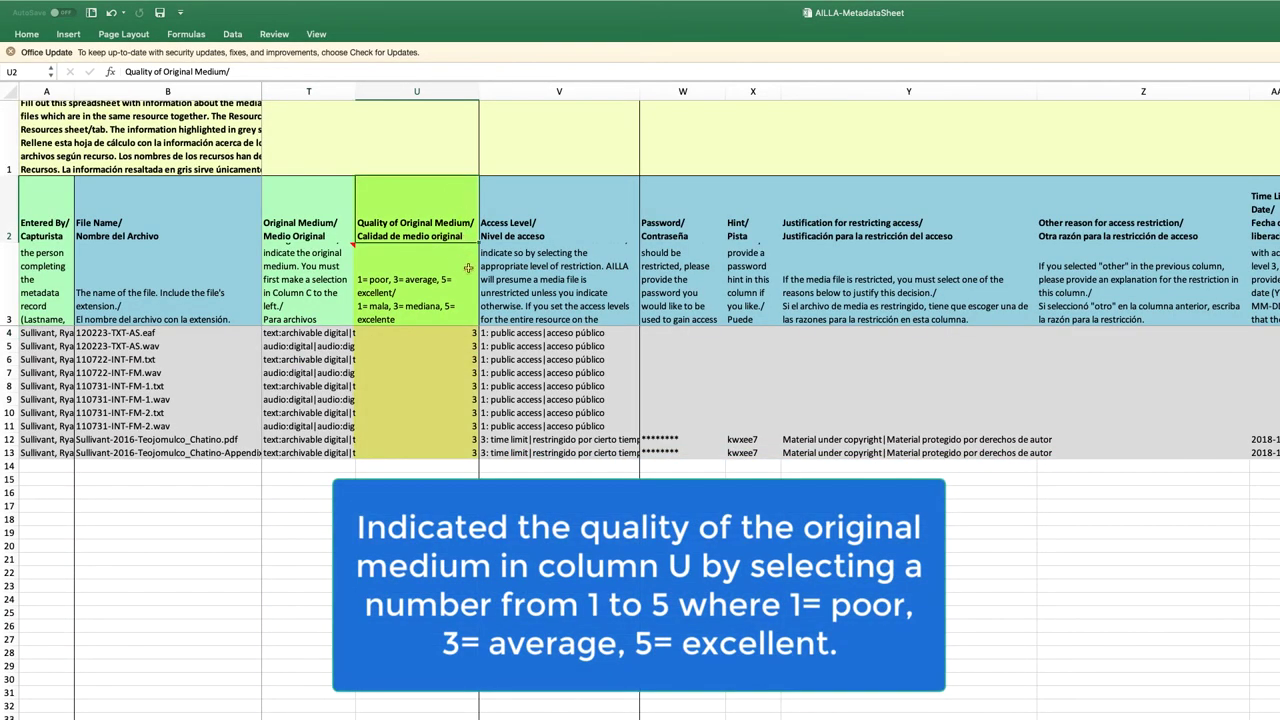
Step: Choose quality rating 3 for the original medium in U4, and review the column's rating scale and heading
click(464, 332)
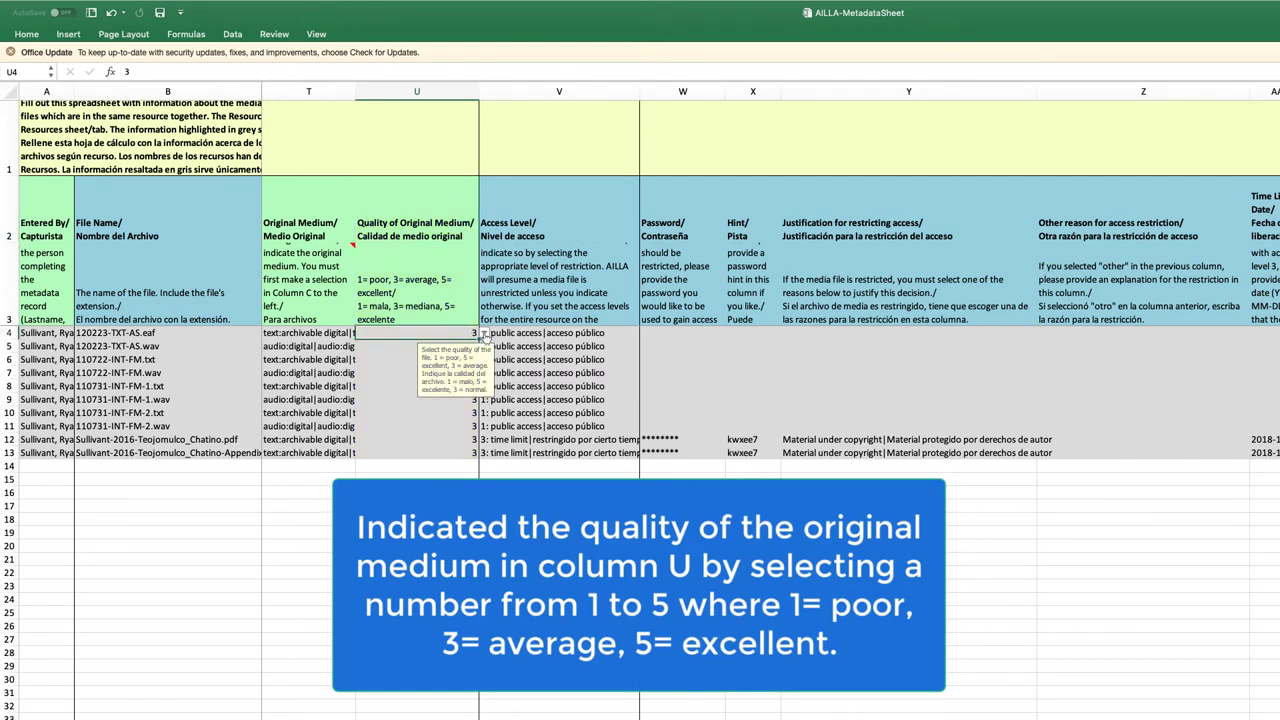
click(483, 334)
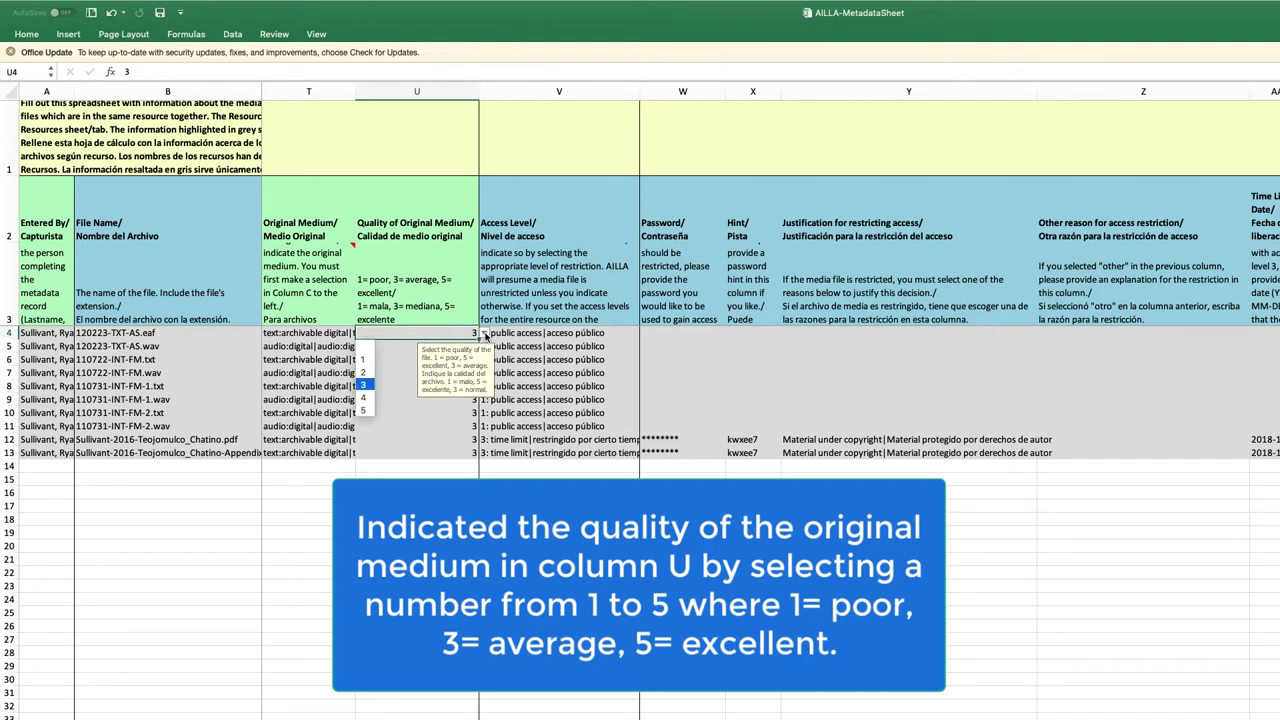
click(369, 385)
click(465, 289)
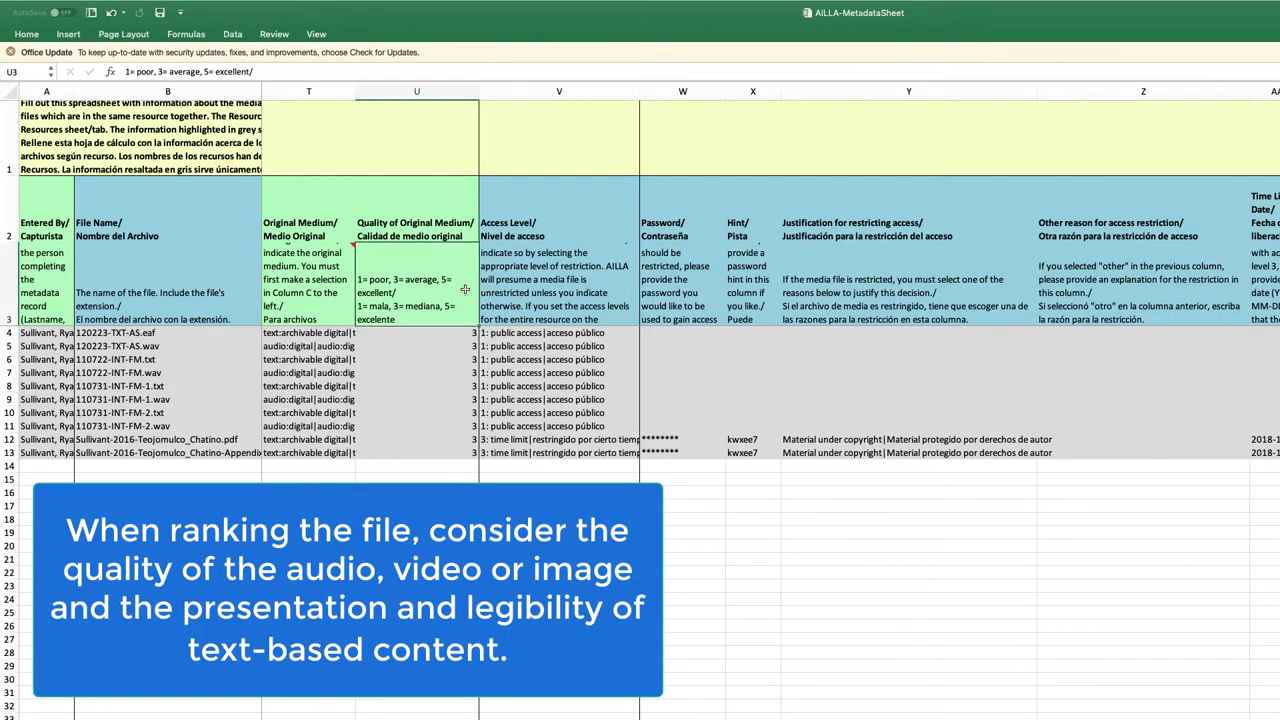
click(454, 202)
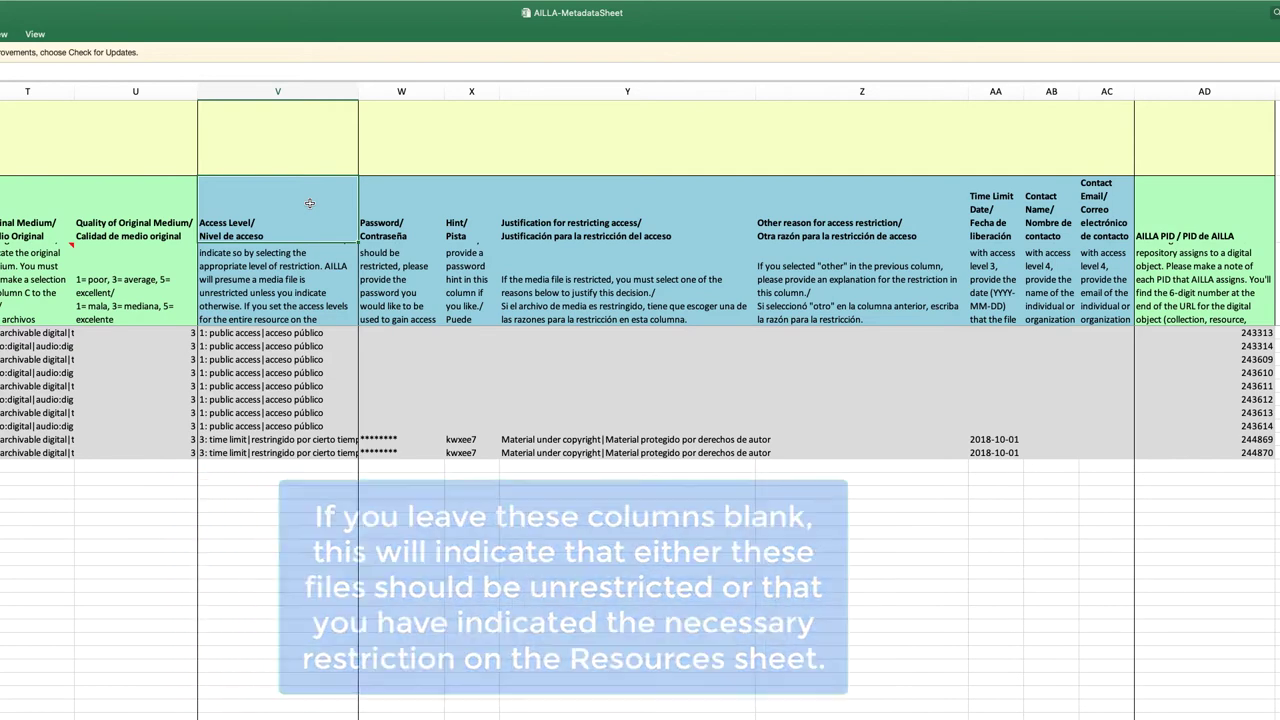
Step: Examine the access level choices for cell V4 and select 1: public access
click(330, 334)
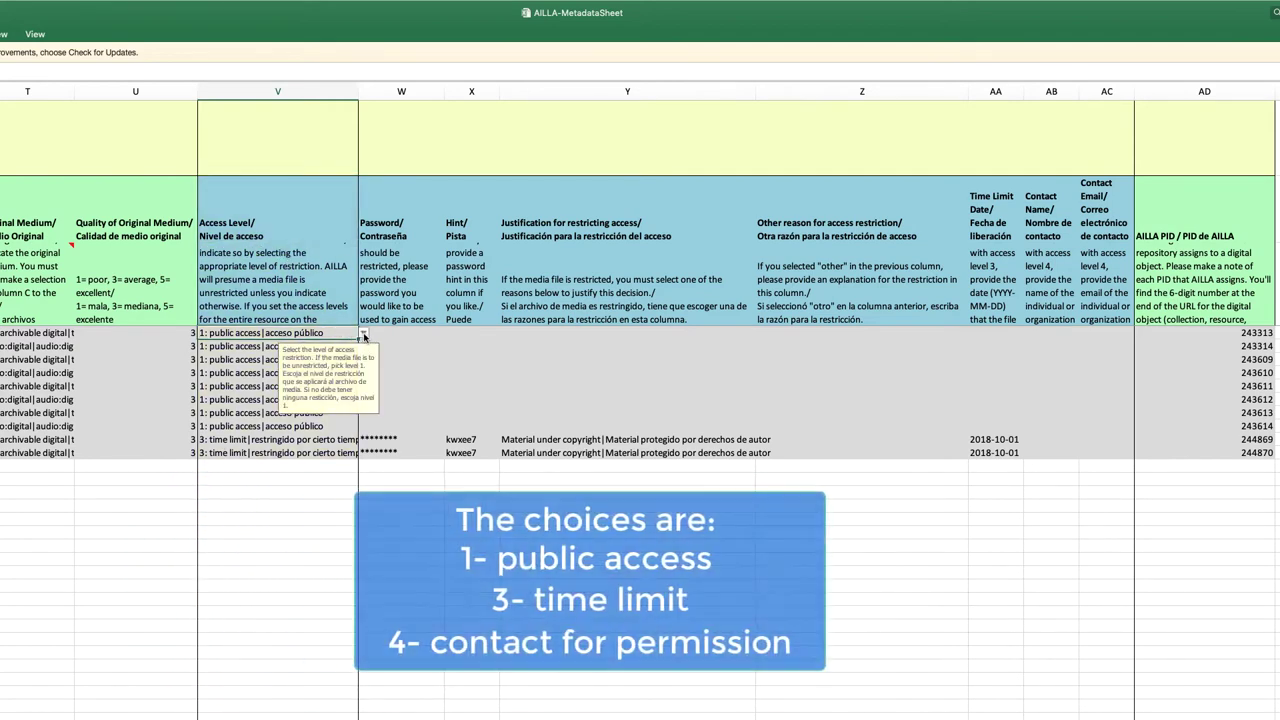
click(364, 334)
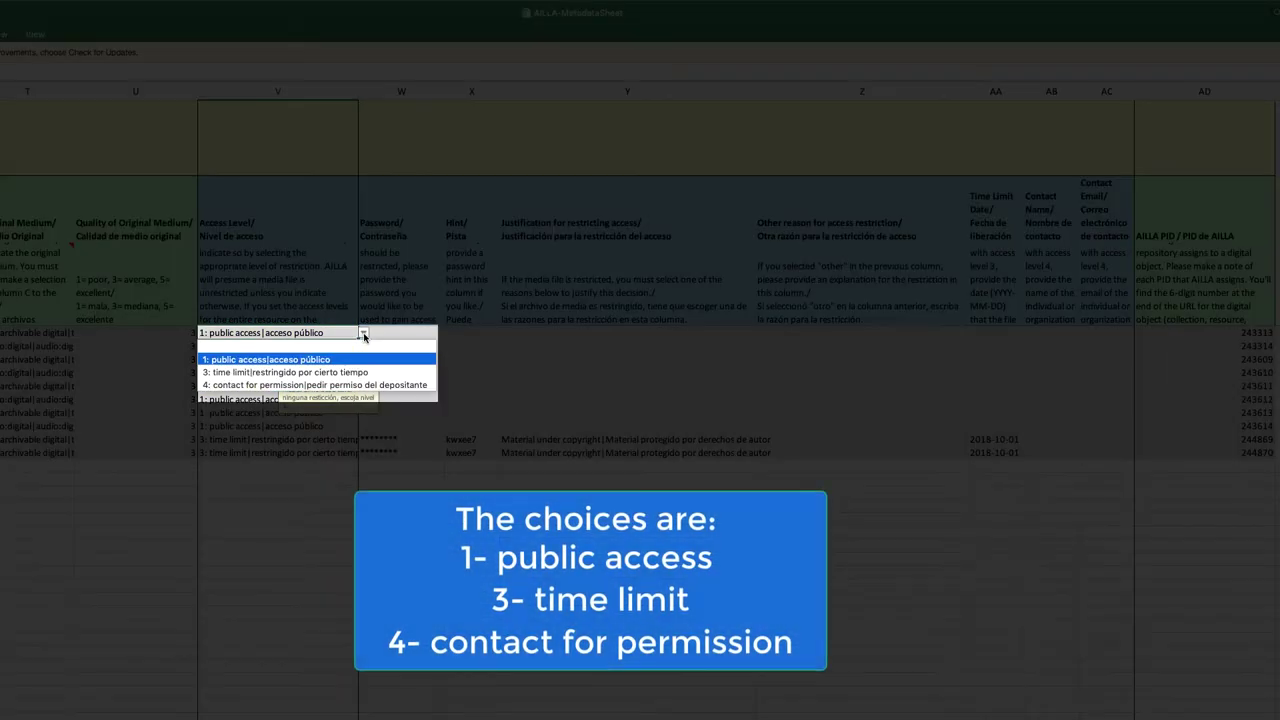
click(409, 362)
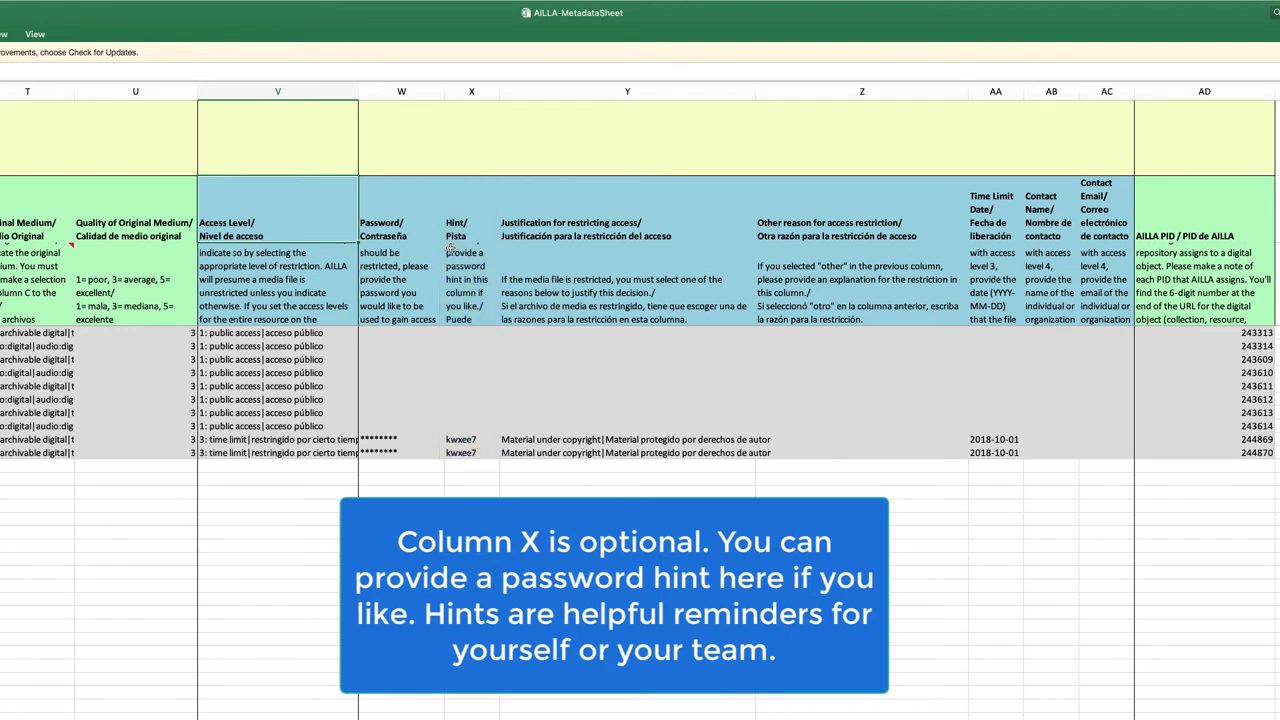
Step: Examine the available justifications for restricting access in cell Y4, leaving the cell blank
click(728, 333)
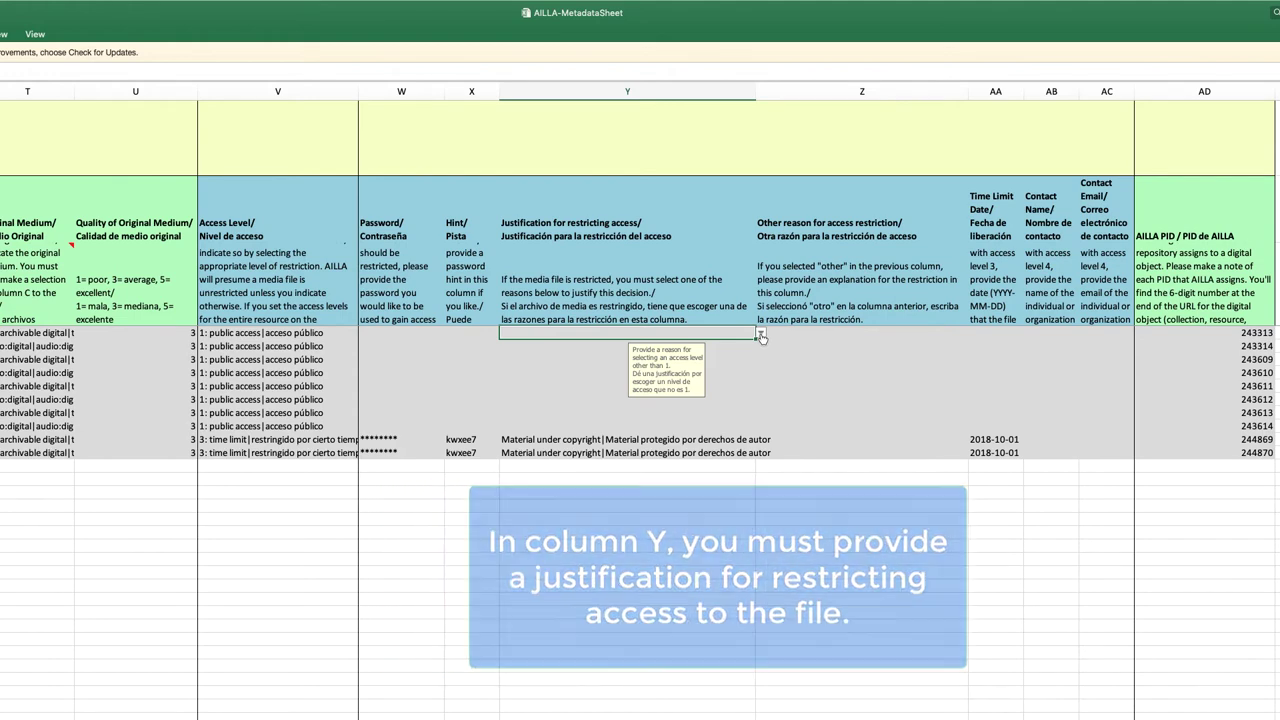
click(761, 336)
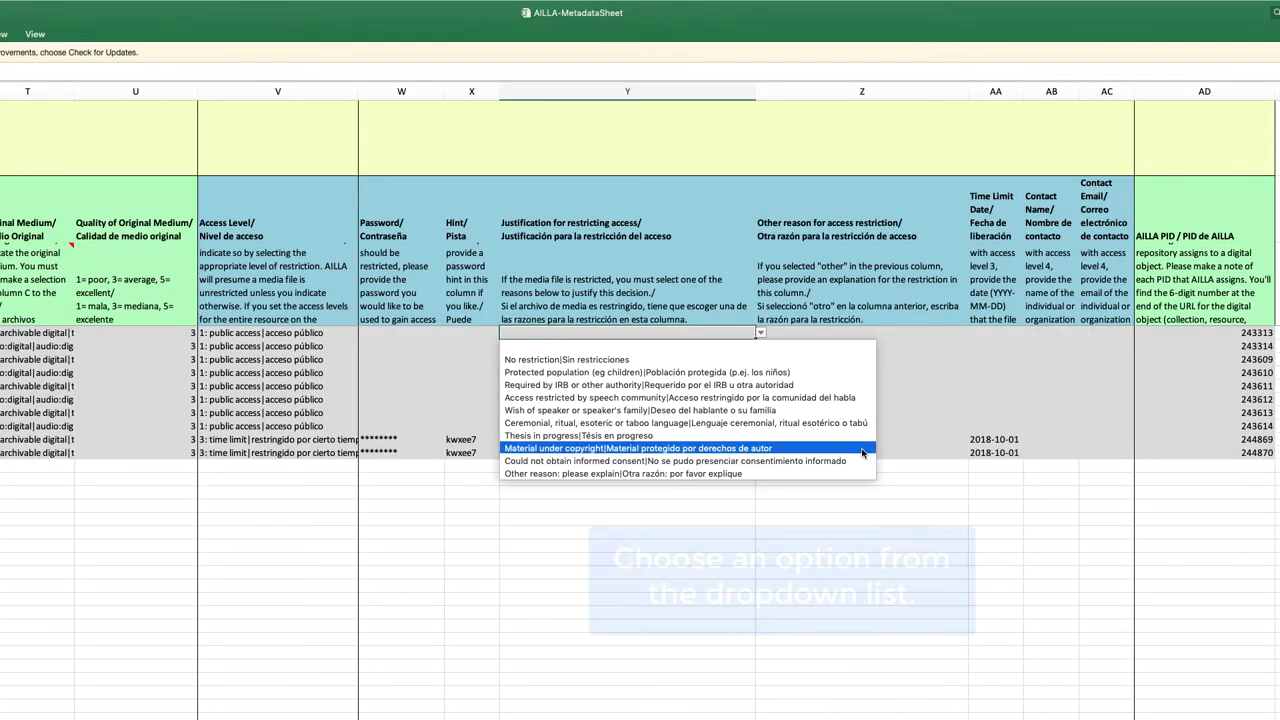
click(826, 348)
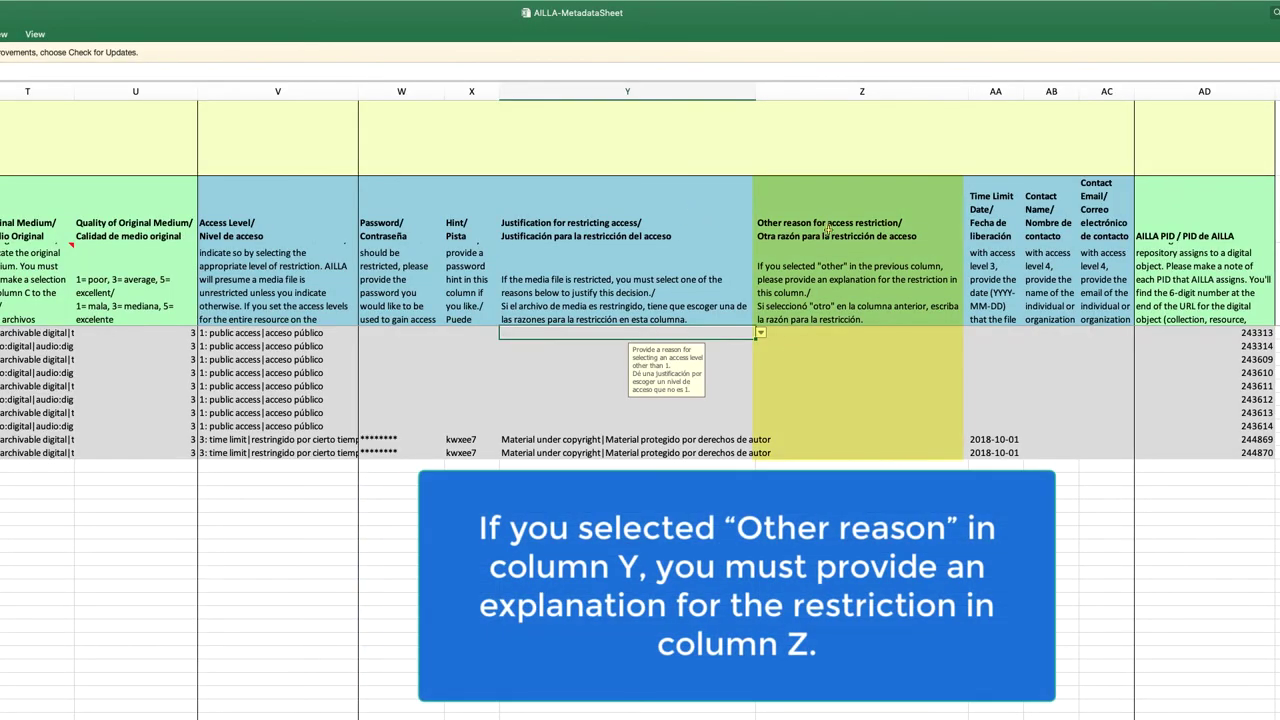
Step: Review the headings and instructions for Other reason for access restriction, Time Limit Date and Contact Name in columns Z to AB
click(939, 218)
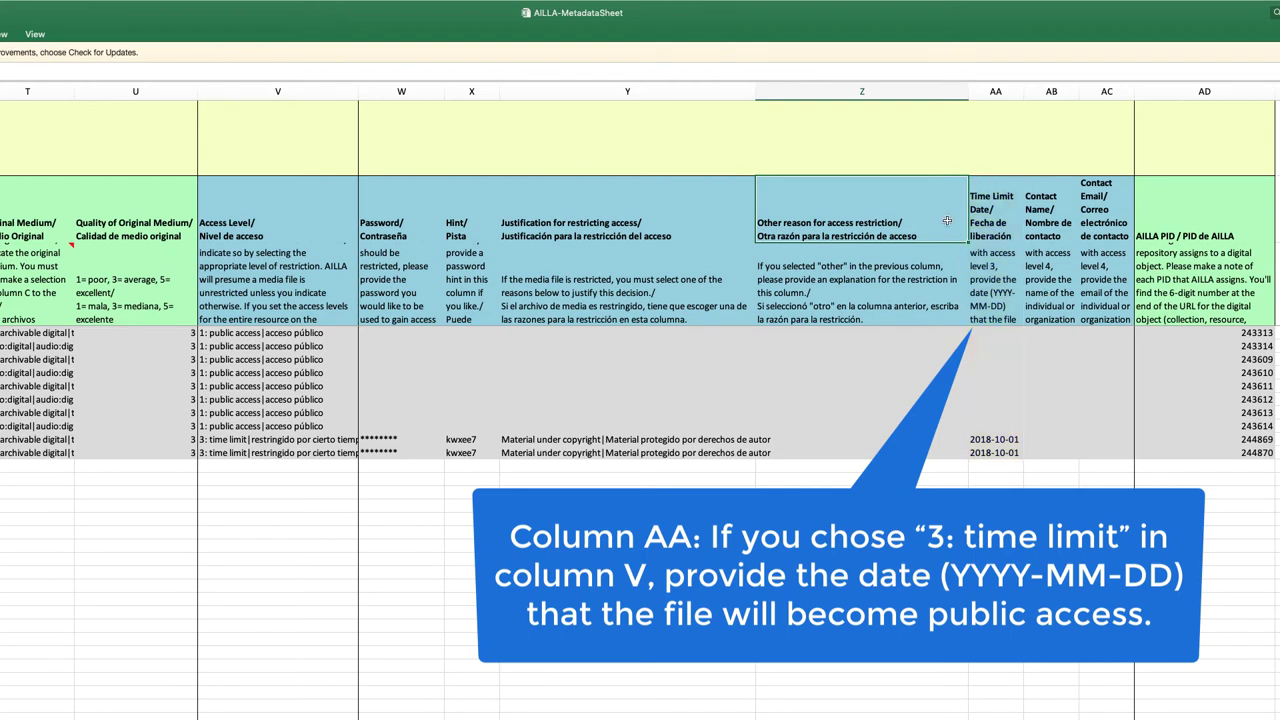
click(1016, 207)
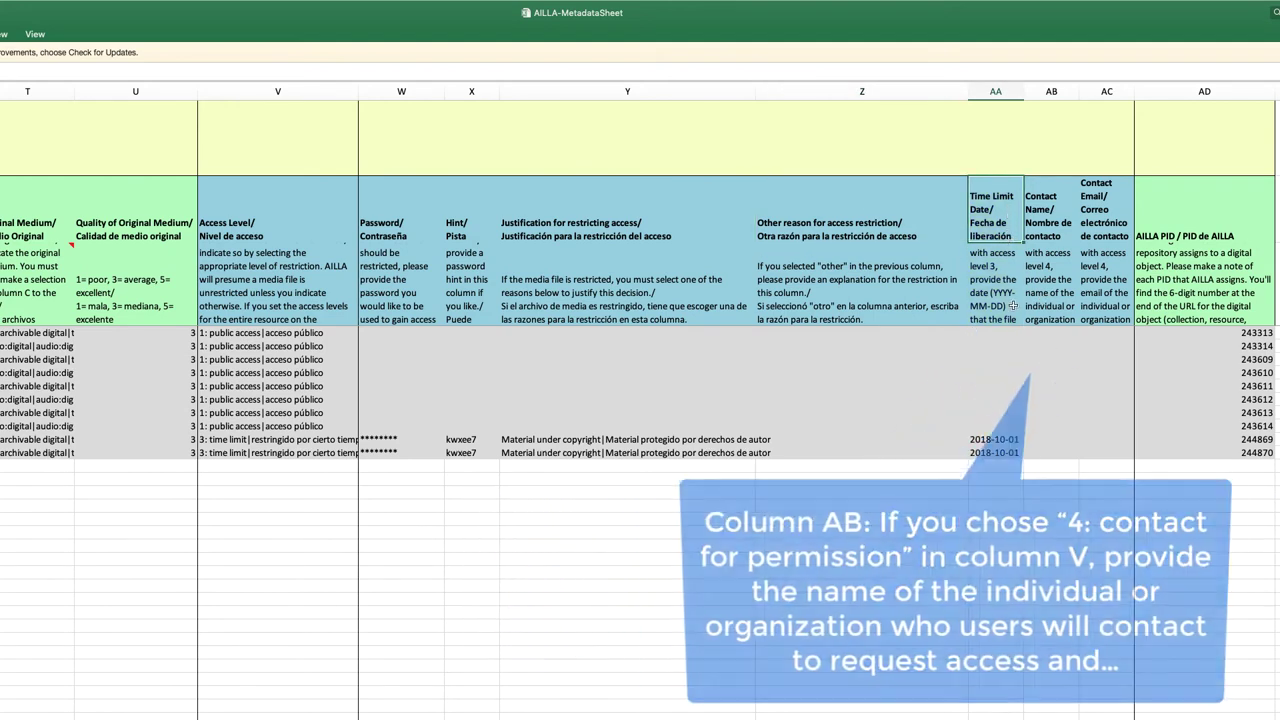
click(1067, 179)
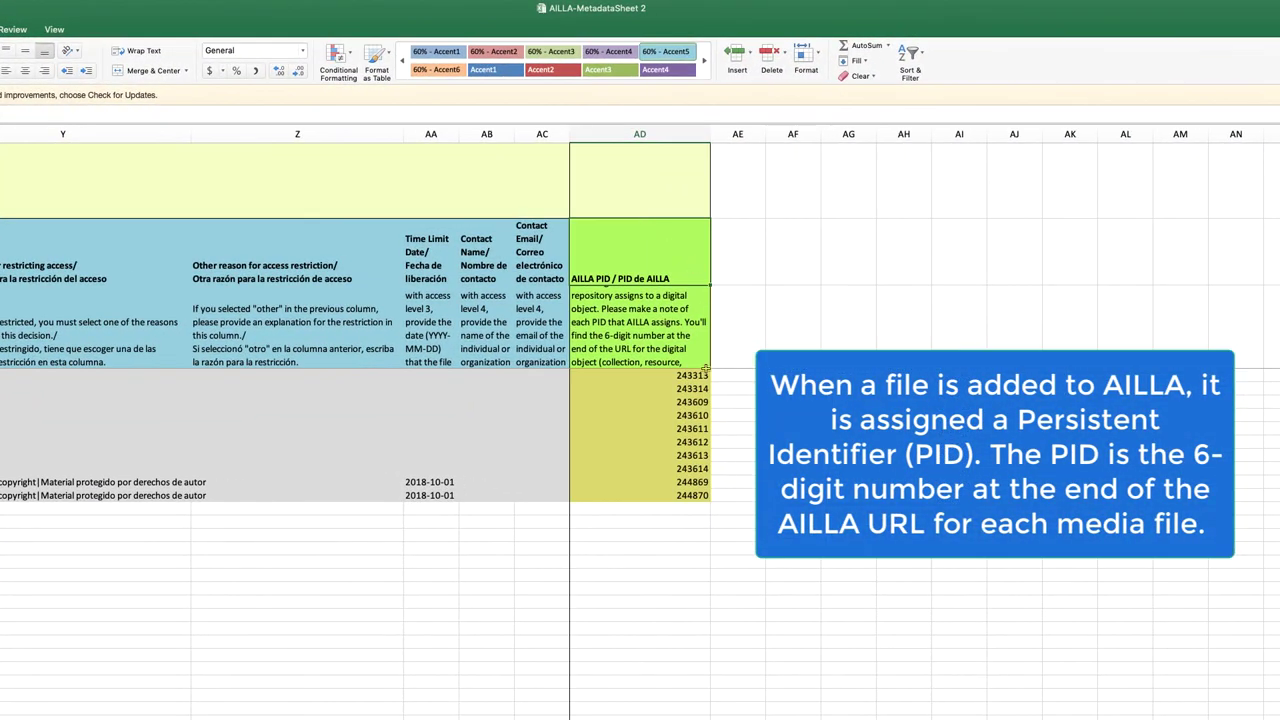
Step: Review the example persistent identifiers in rows 5 to 7 of the AILLA PID column AD, and the column's heading
click(702, 388)
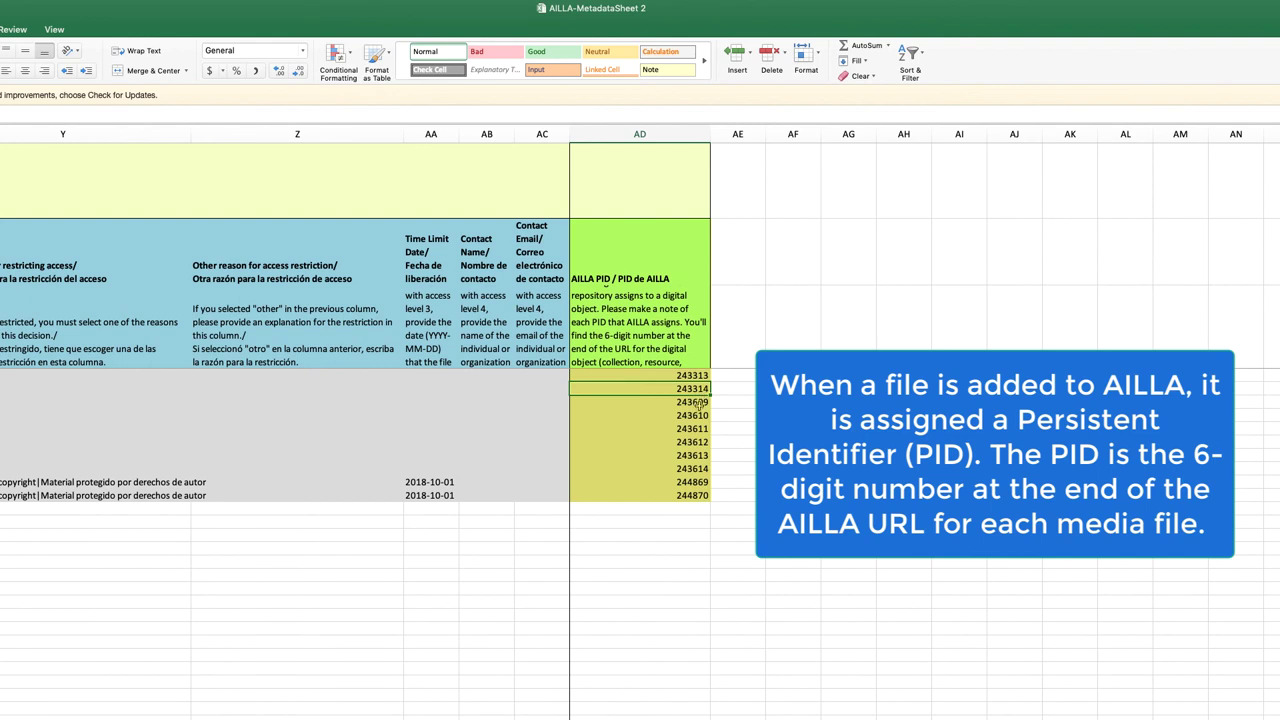
click(699, 402)
click(656, 415)
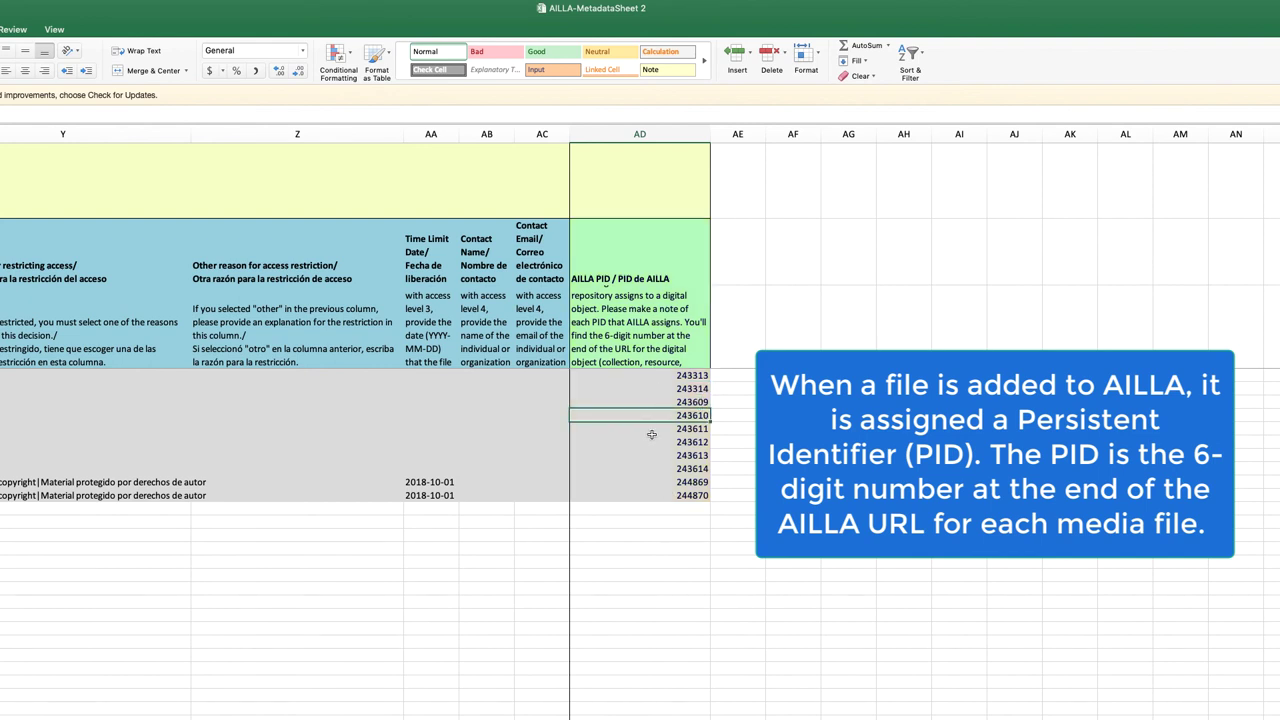
click(634, 248)
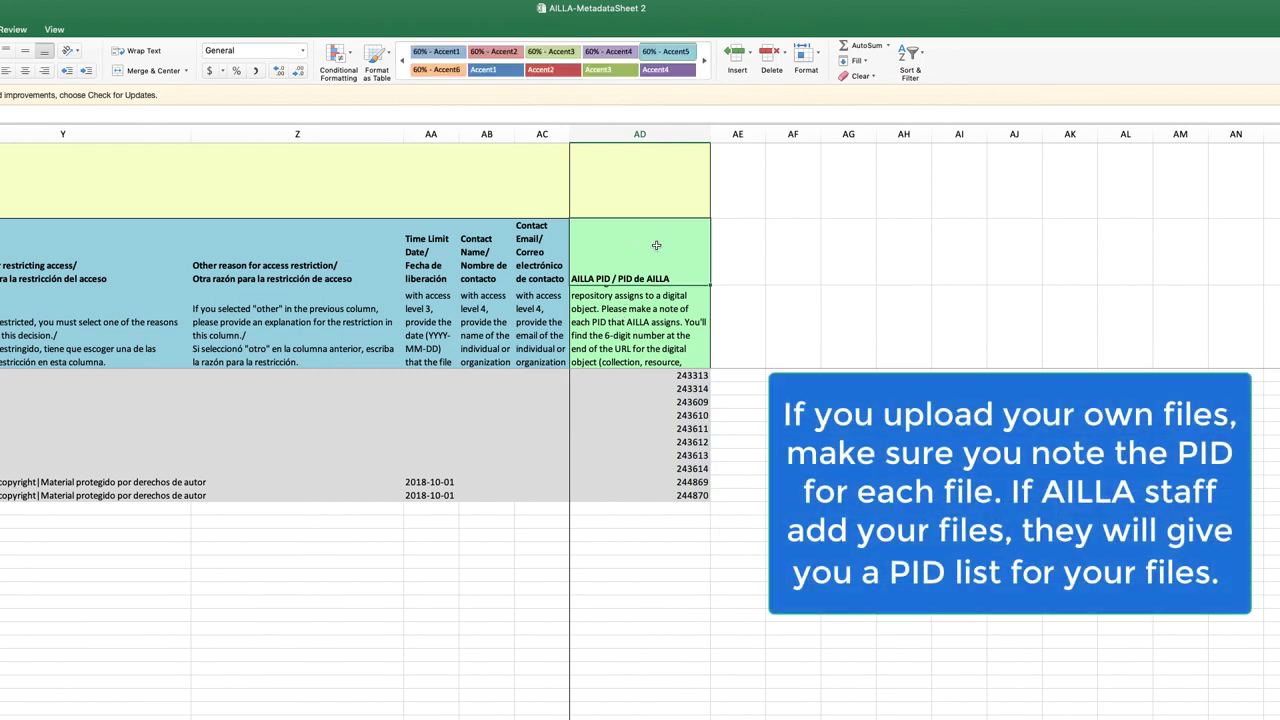